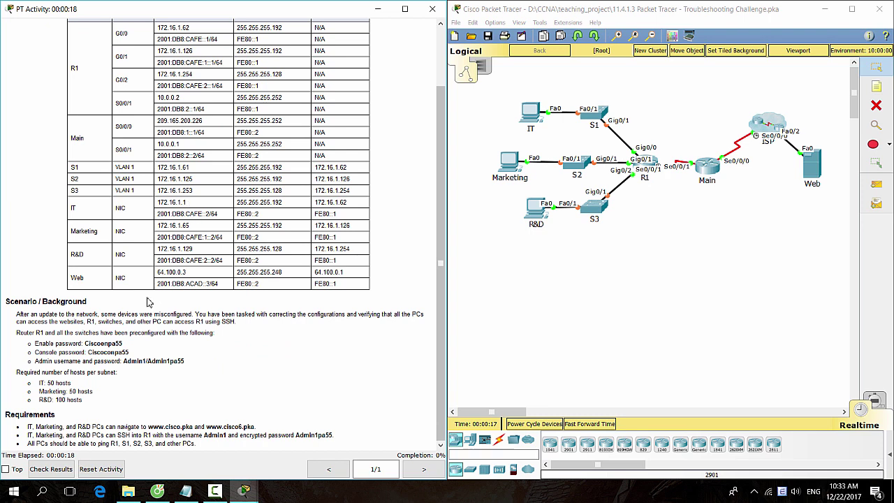
Step: Highlight the Scenario notes on misconfigured devices, correcting the configurations, and SSH access
drag(102, 315, 185, 313)
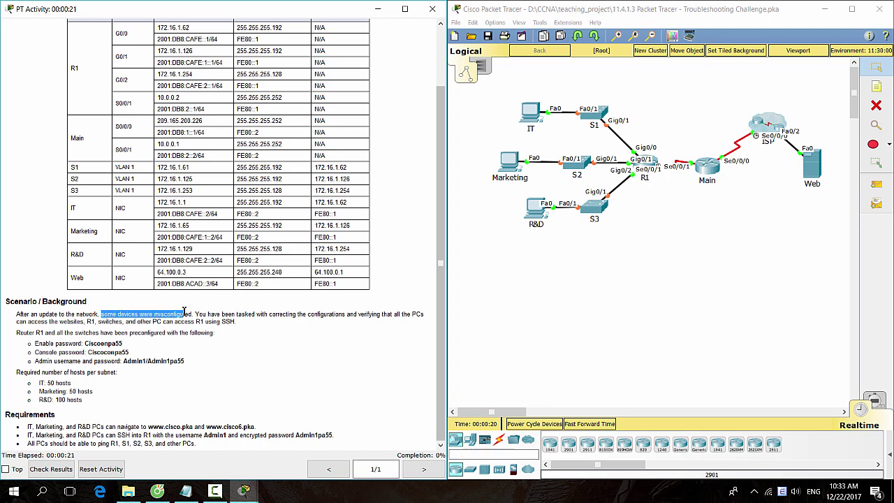
click(290, 338)
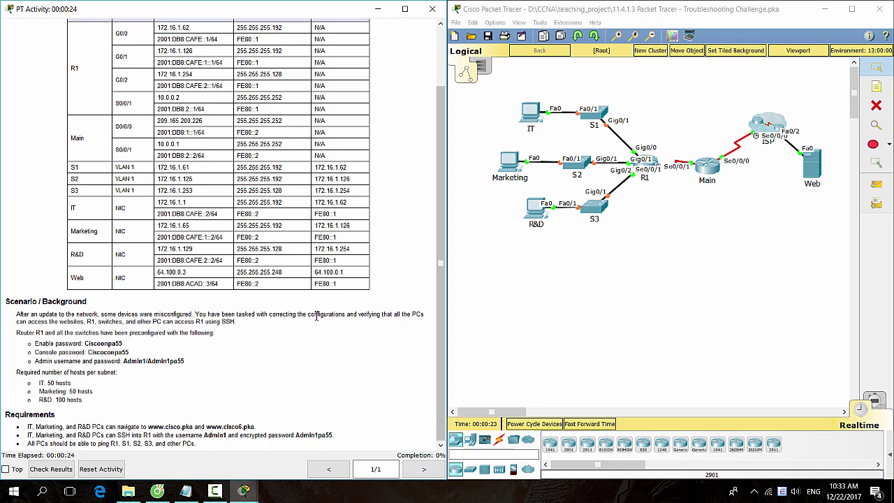
drag(270, 314, 343, 309)
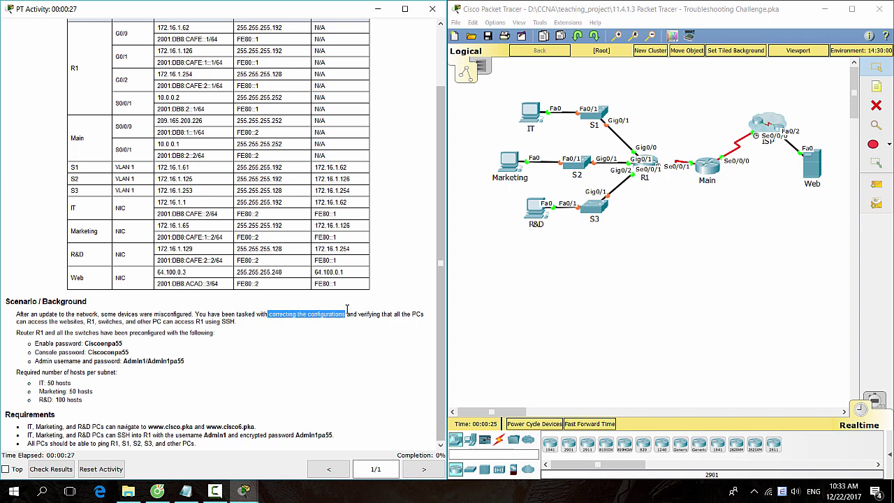
click(208, 323)
drag(112, 319, 236, 321)
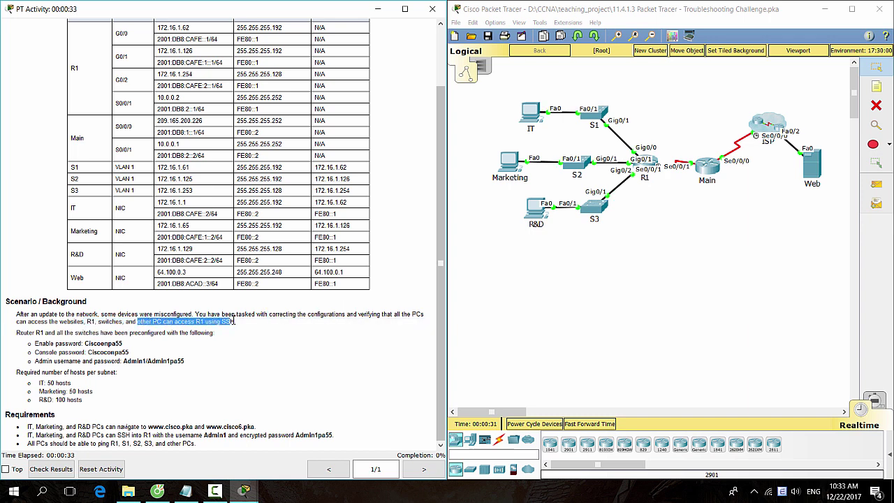
click(194, 352)
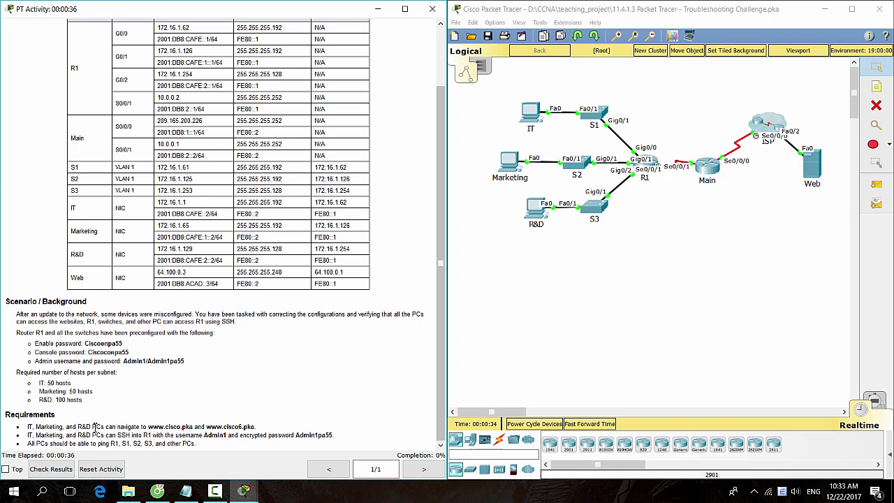
scroll(192, 426, up, 2)
Step: Open the IT PC's device window from the Logical workspace and move it aside
click(545, 321)
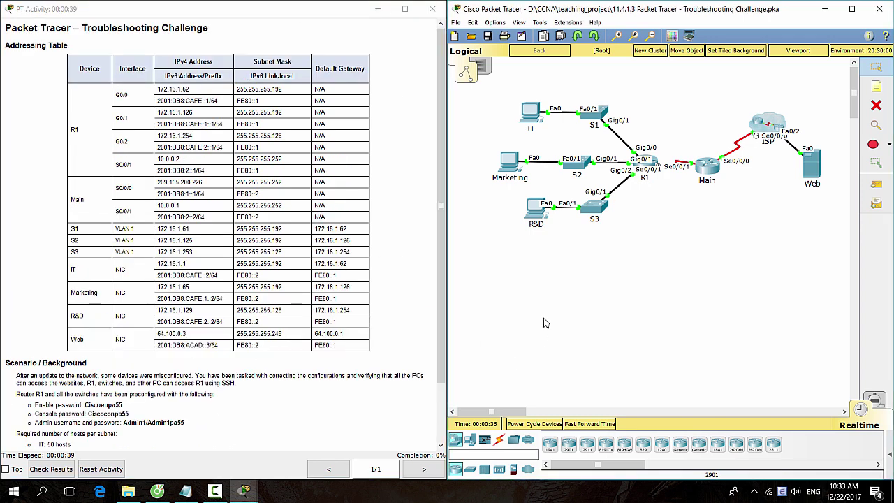
click(531, 114)
drag(480, 99, 608, 83)
Step: In the IT PC's IP Configuration, replace address 192.168.1.1 with 172.16.1.1
click(478, 101)
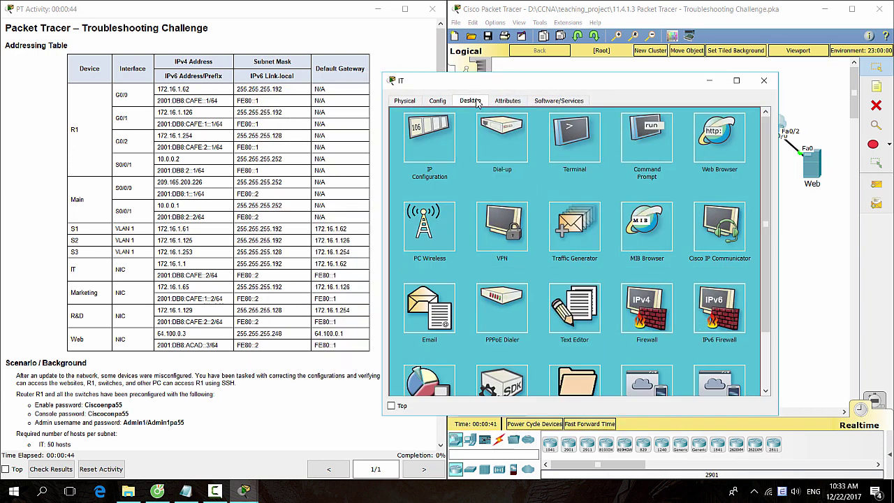
click(440, 154)
drag(552, 83, 557, 80)
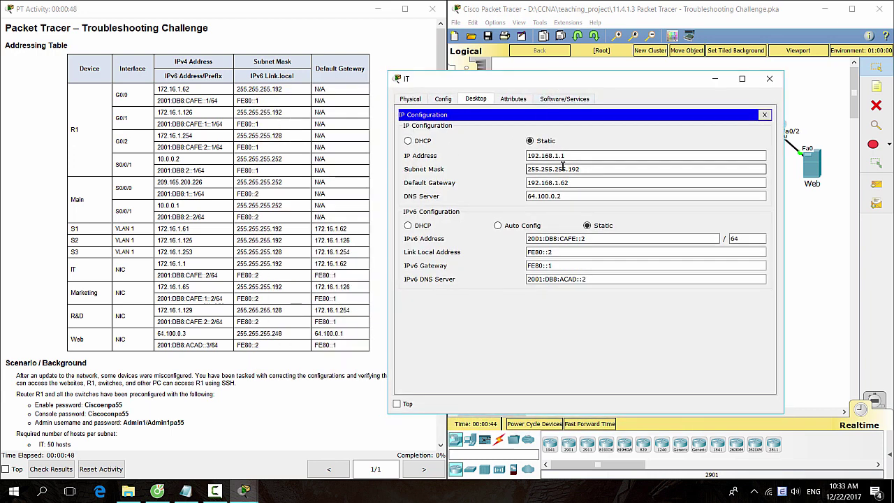
drag(564, 156, 516, 158)
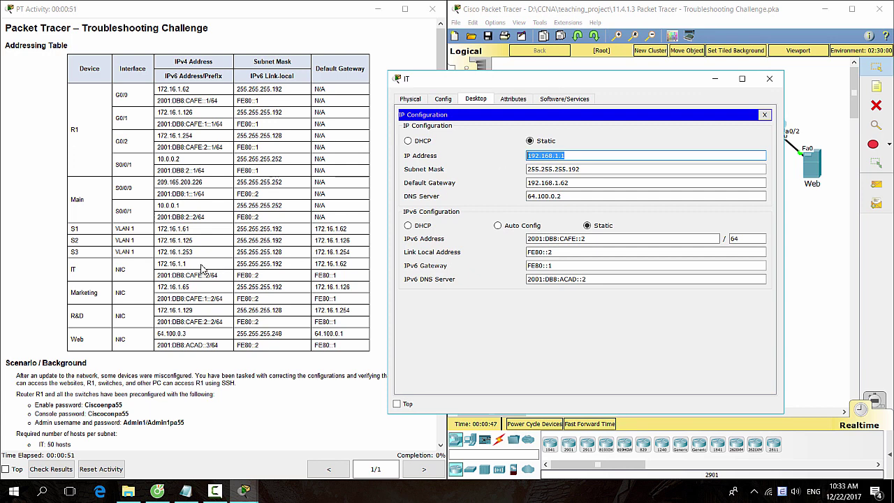
drag(202, 265, 162, 263)
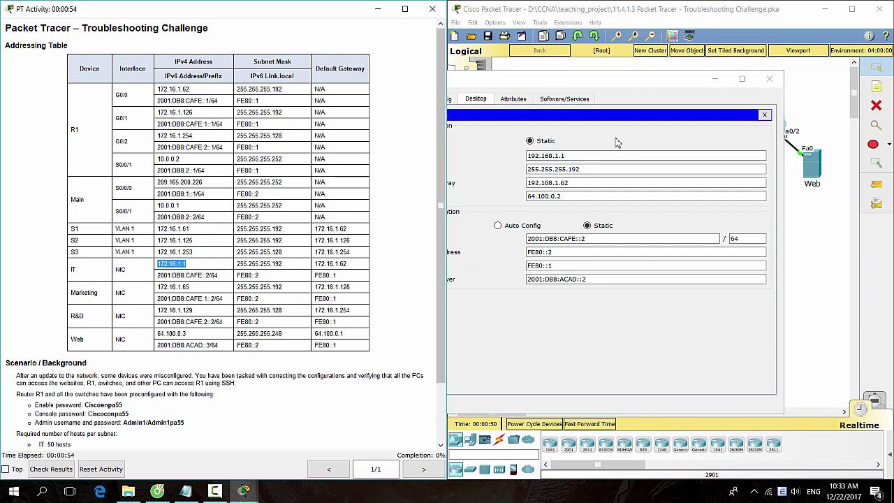
click(587, 155)
triple_click(587, 155)
text(172.1)
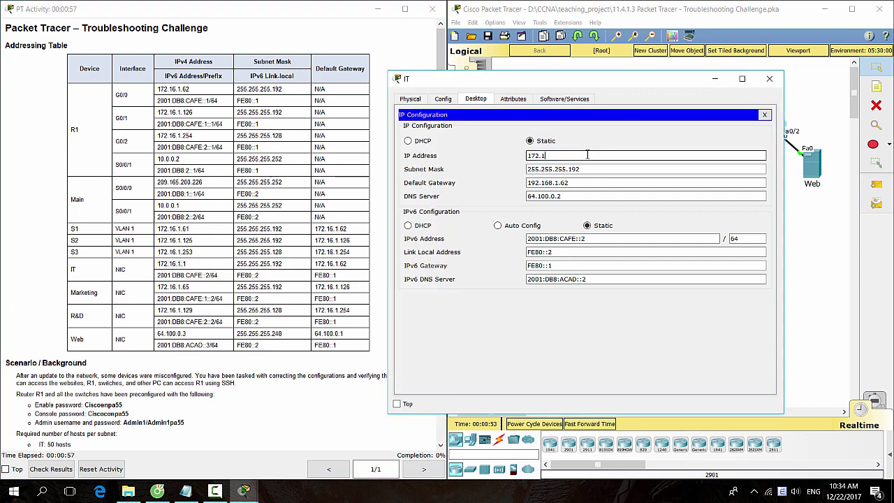
text(6.)
key(Tab)
key(Tab)
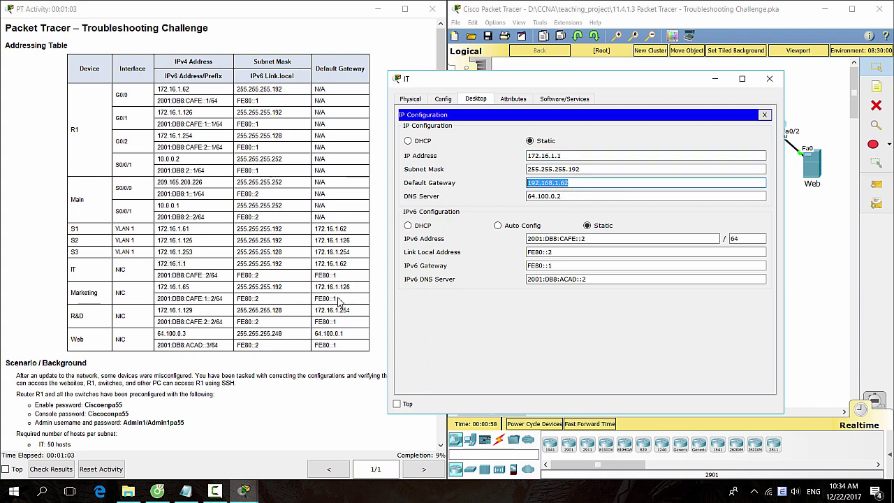
Step: Set the IT PC's default gateway to 172.16.1.62 and close its window
drag(355, 262, 315, 263)
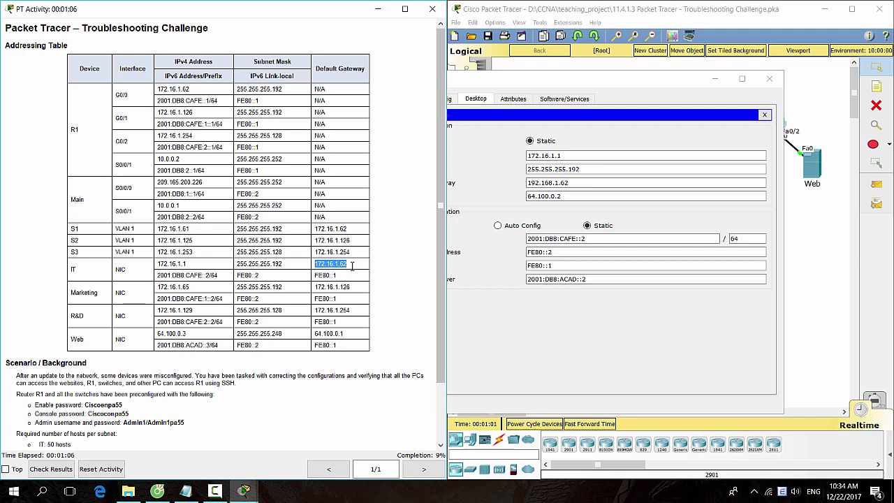
click(581, 184)
text(17)
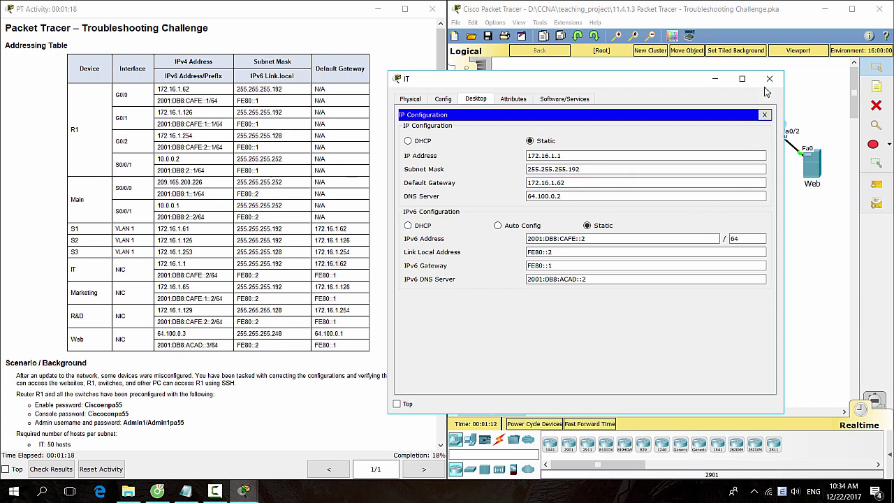
click(771, 80)
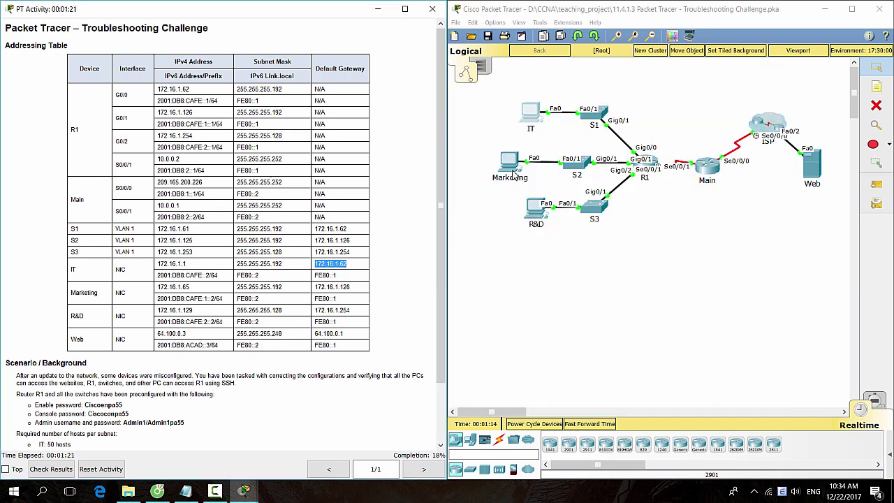
click(513, 171)
drag(473, 95, 599, 93)
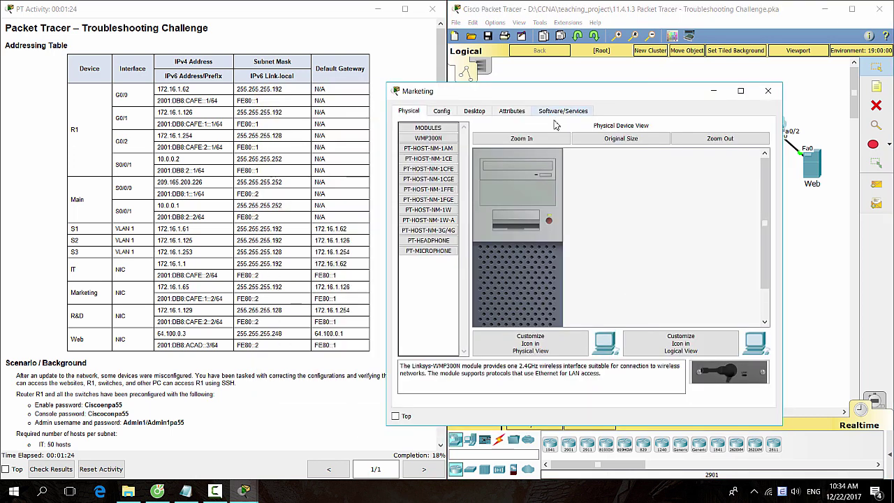
click(474, 110)
click(452, 158)
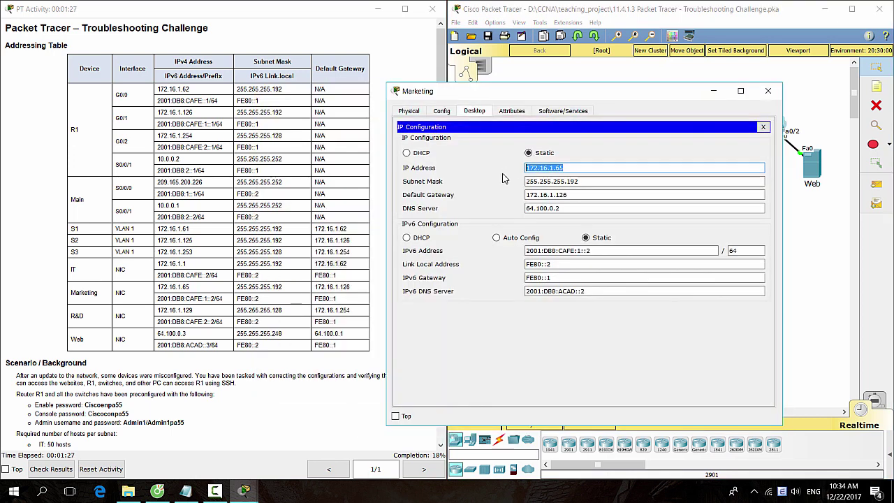
click(206, 293)
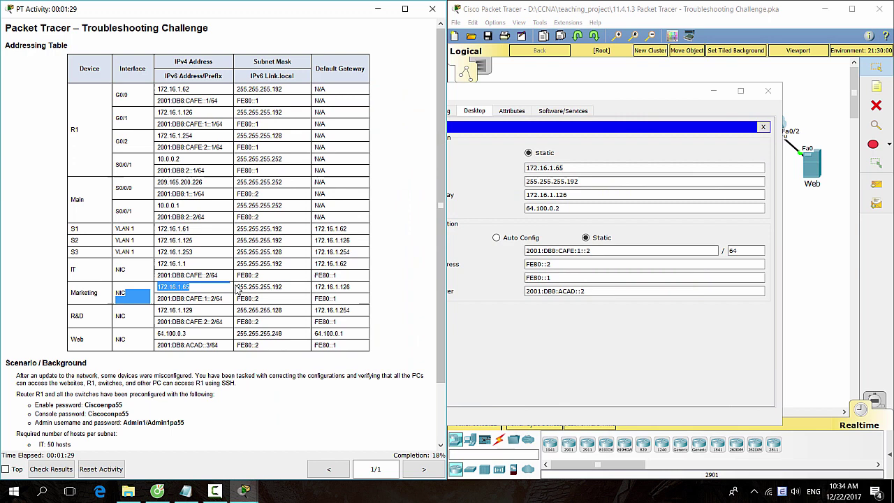
click(525, 218)
key(Tab)
click(290, 302)
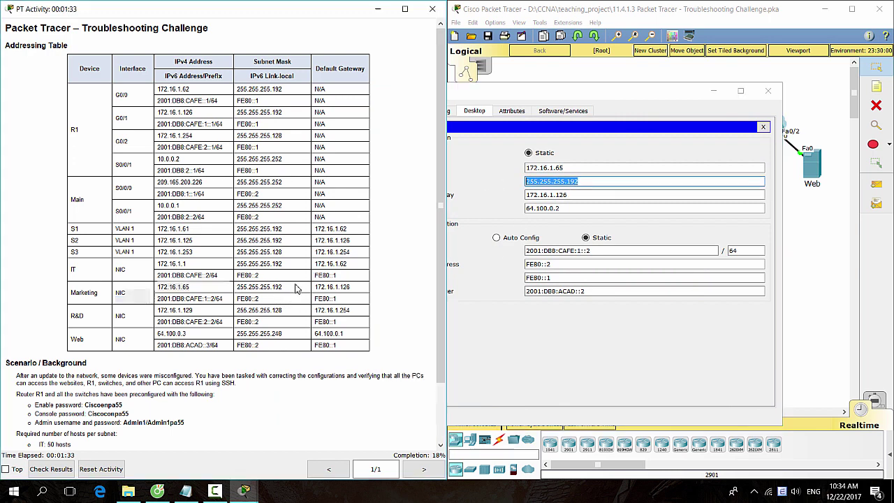
drag(297, 287, 157, 287)
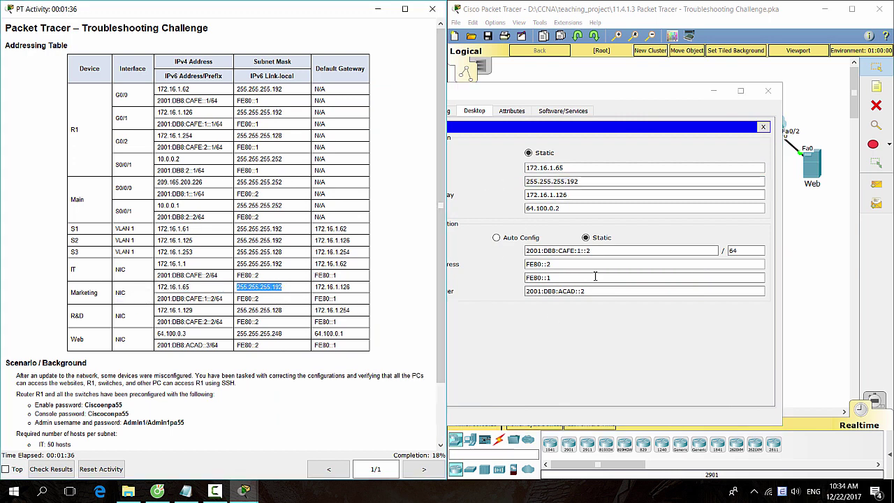
click(552, 195)
drag(567, 195, 526, 198)
click(361, 317)
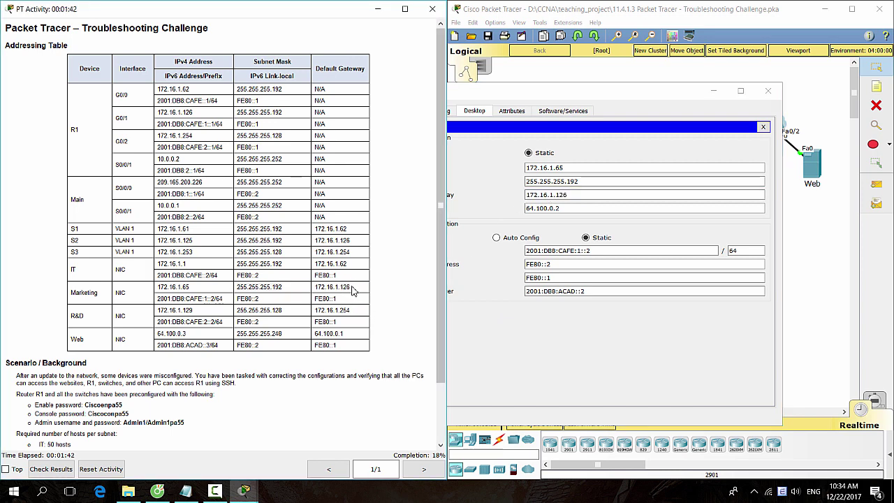
click(482, 191)
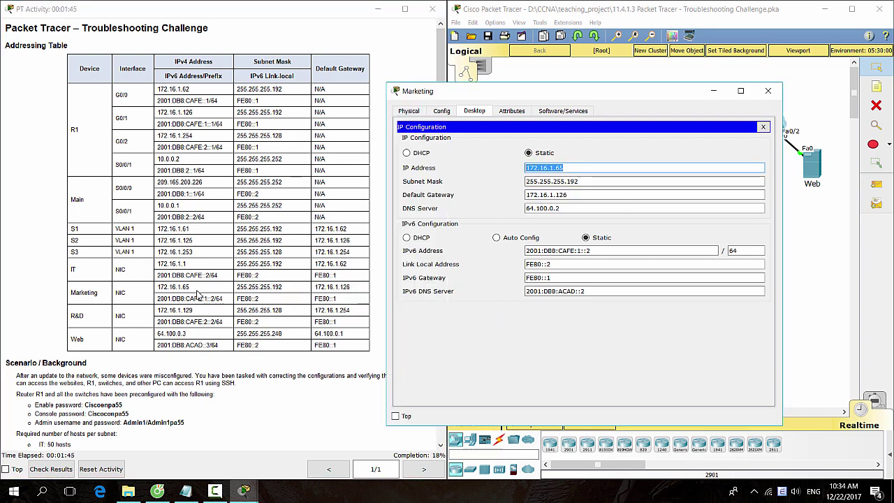
drag(193, 287, 160, 287)
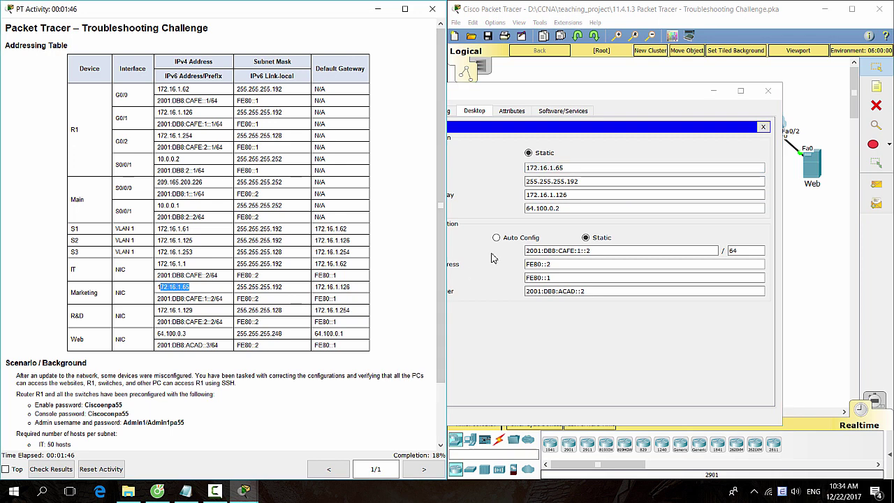
click(536, 314)
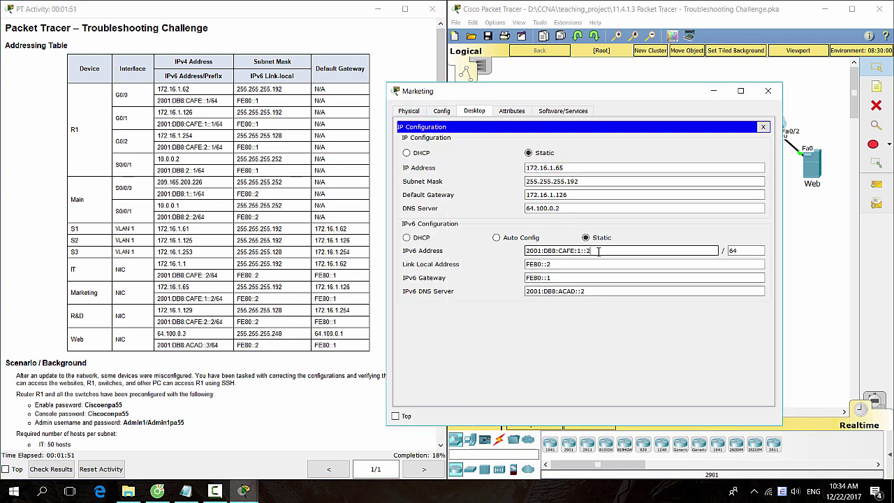
drag(590, 250, 510, 260)
drag(224, 298, 156, 301)
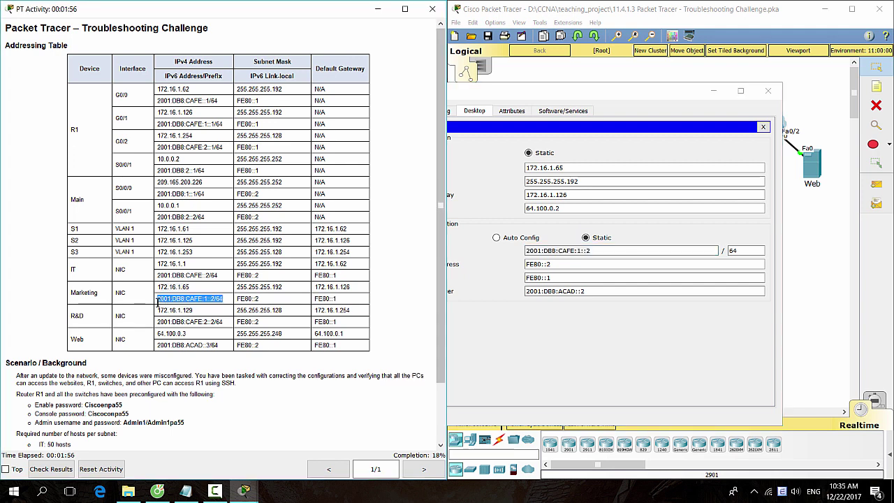
click(613, 264)
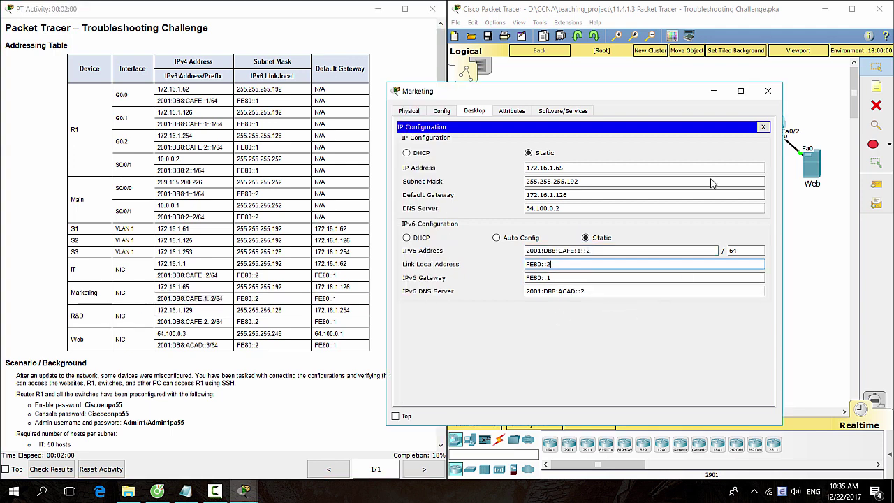
click(768, 90)
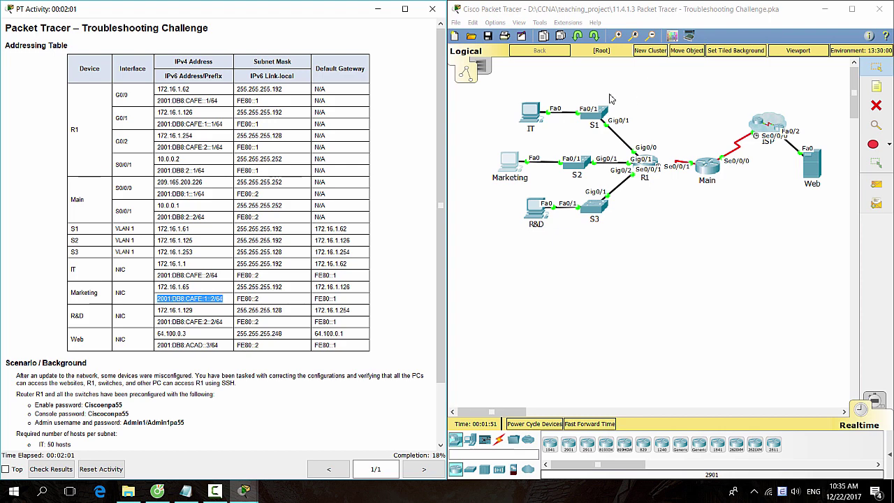
Step: Open the R&D PC's IP Configuration and check its IPv4 address and gateway against the table
click(529, 211)
drag(451, 98, 570, 90)
click(462, 105)
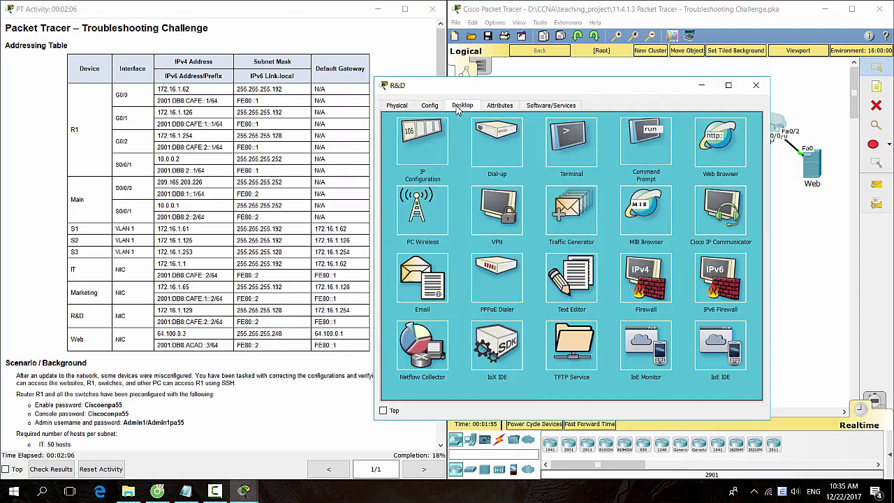
click(419, 183)
click(592, 179)
triple_click(565, 162)
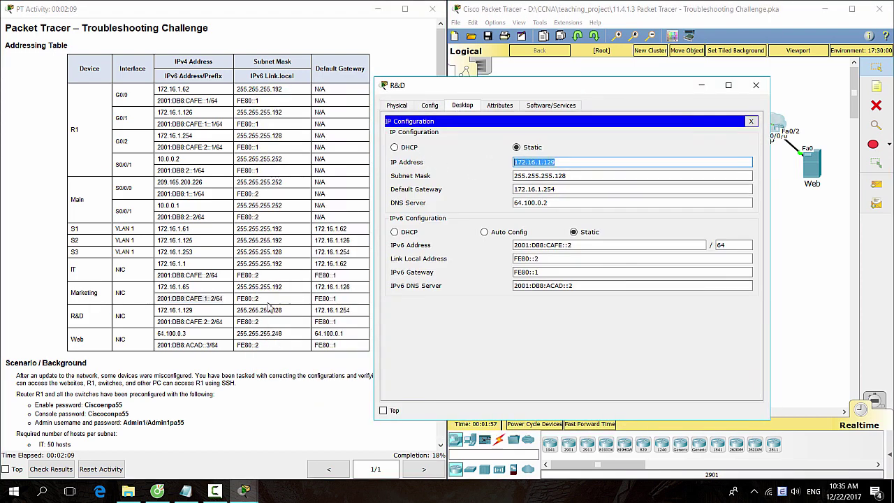
drag(203, 312, 156, 302)
click(501, 149)
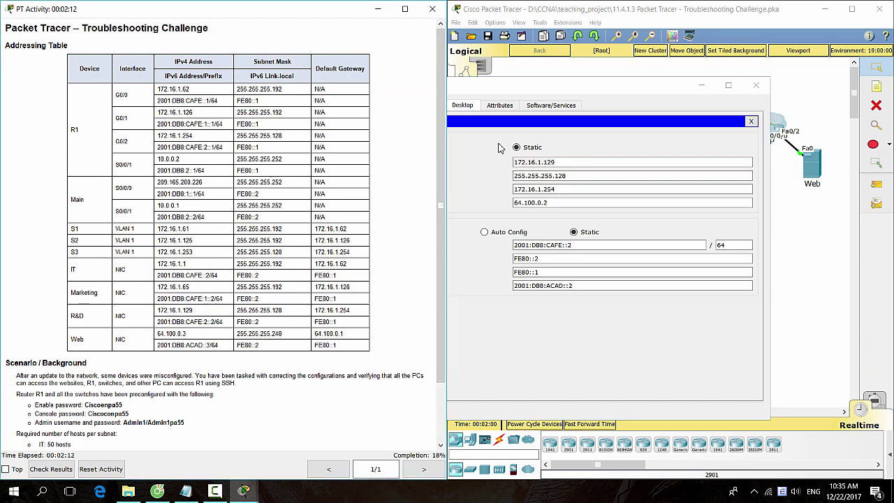
key(Tab)
key(Tab)
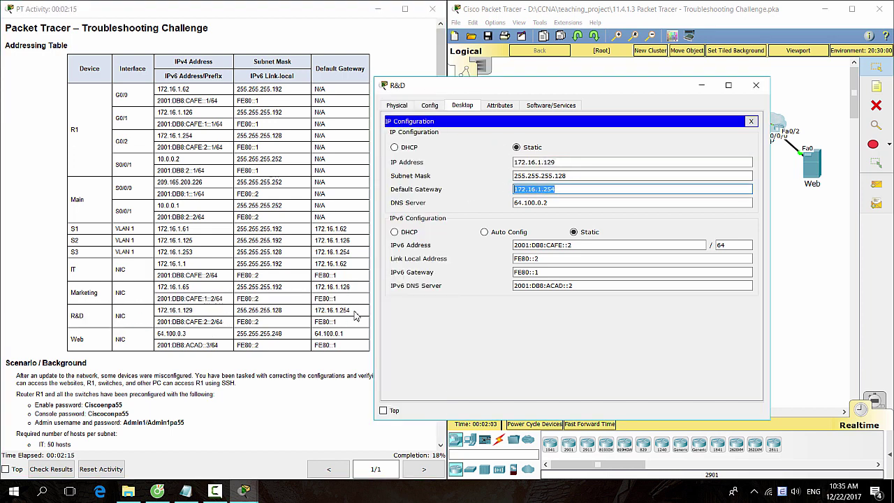
drag(353, 311, 316, 311)
click(454, 336)
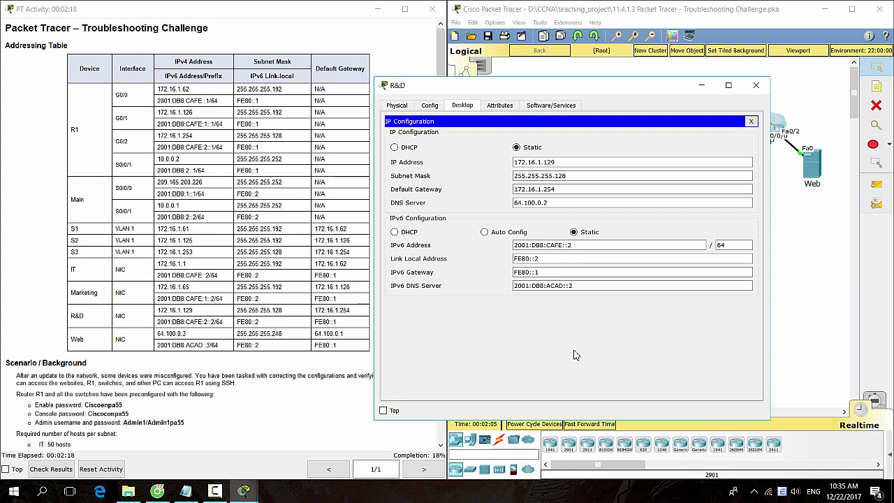
Step: Change the R&D PC's IPv6 address to 2001:DB8:CAFE:2::2 and close its settings
drag(594, 245, 491, 246)
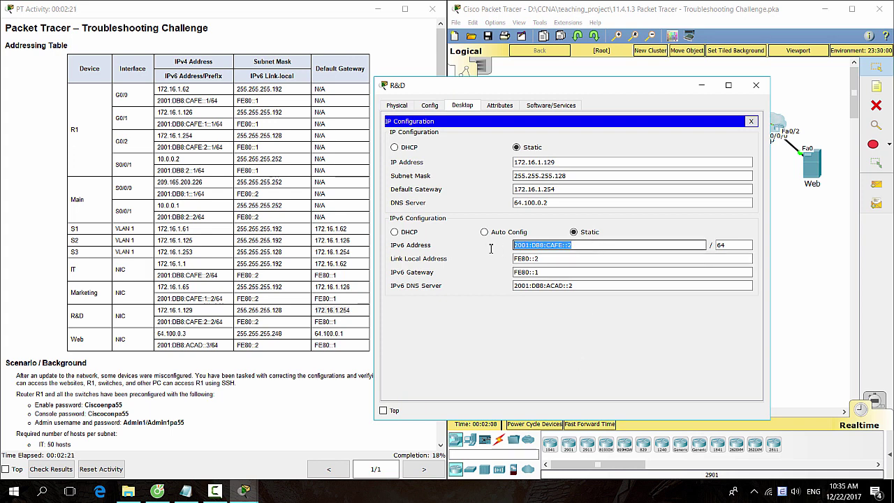
drag(227, 328, 157, 323)
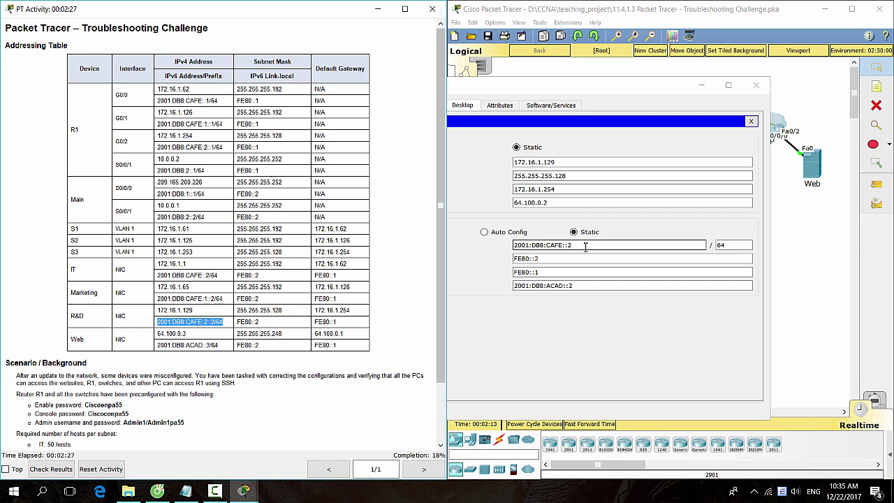
click(548, 244)
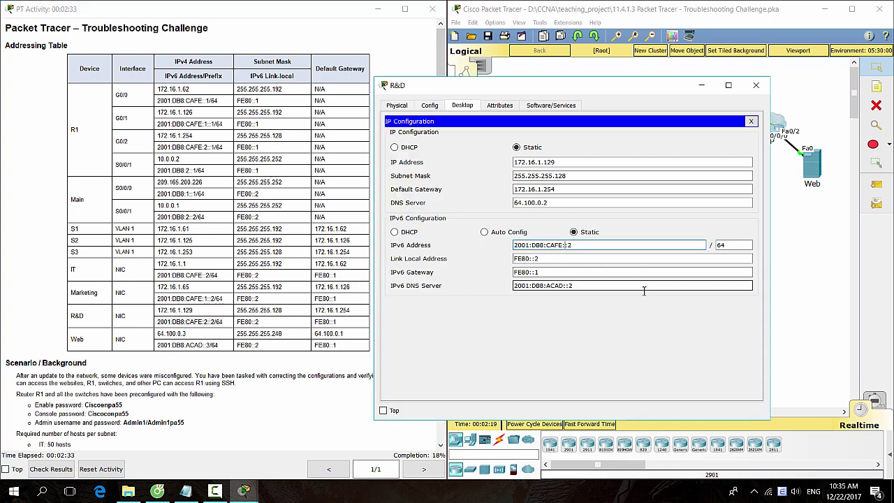
click(627, 334)
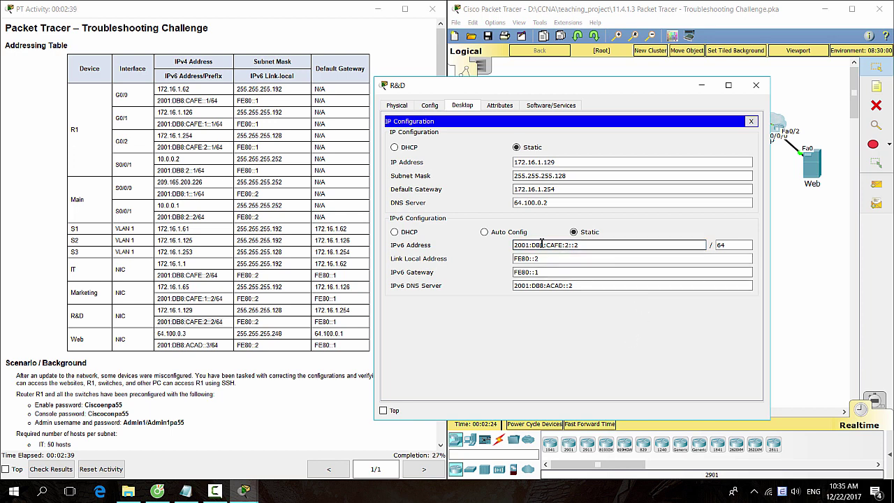
click(756, 86)
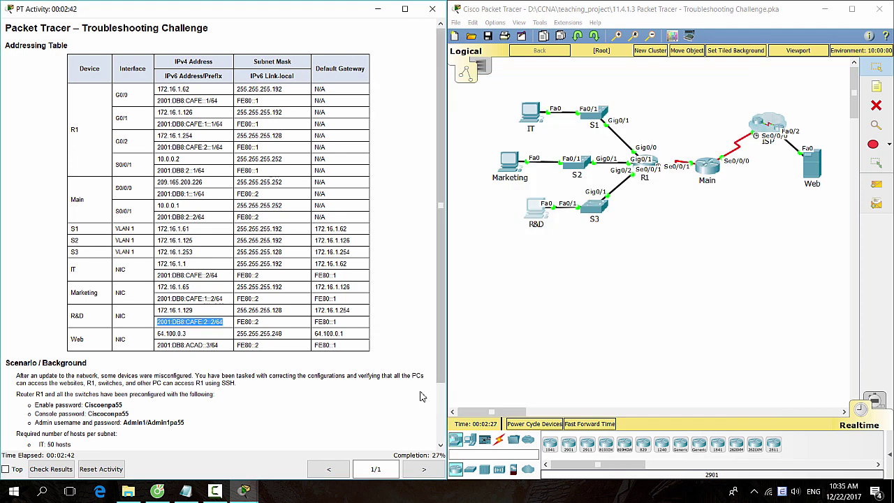
Step: Log into S1's console using the console password from the instructions
click(599, 116)
drag(412, 92, 504, 67)
click(494, 87)
key(Return)
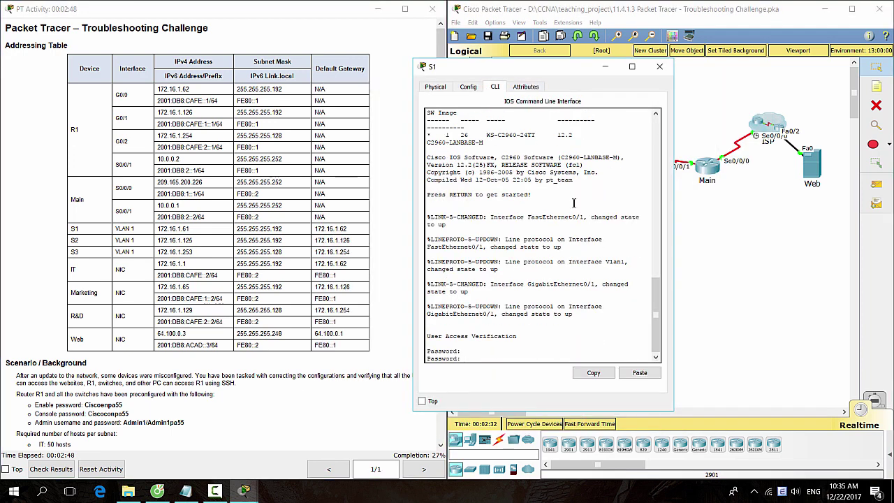
click(122, 375)
double_click(115, 413)
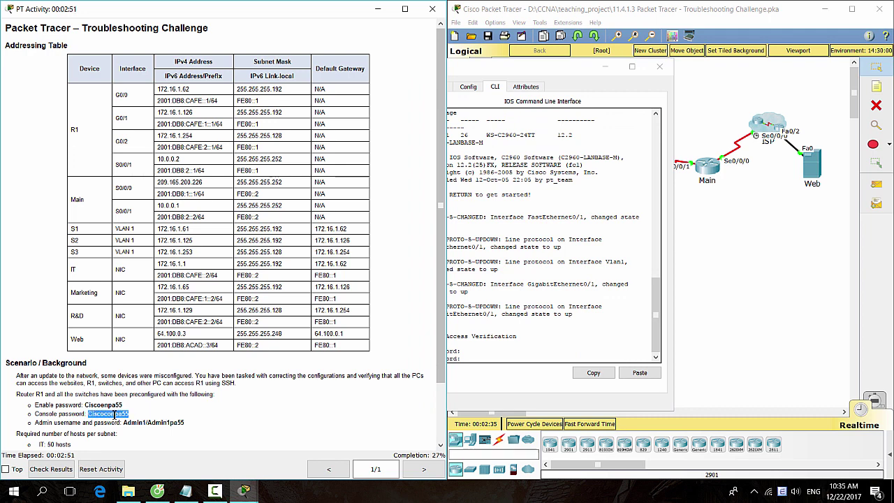
click(636, 374)
drag(551, 70, 598, 46)
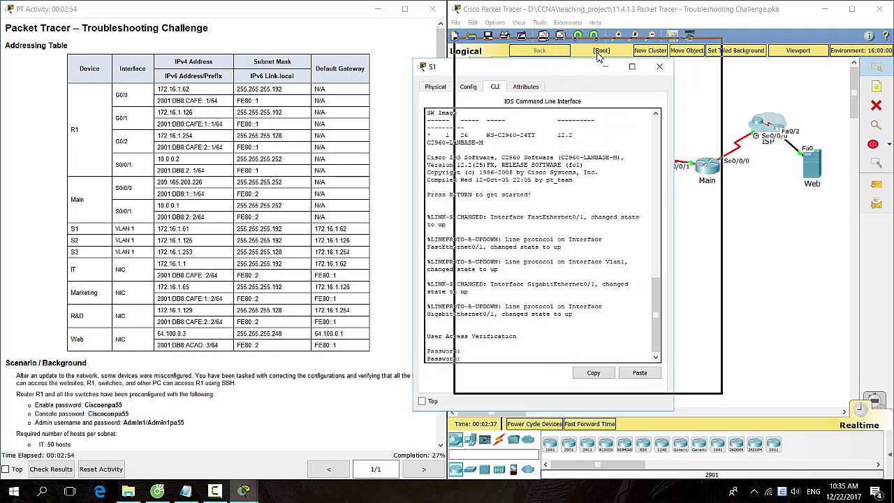
click(684, 352)
key(Return)
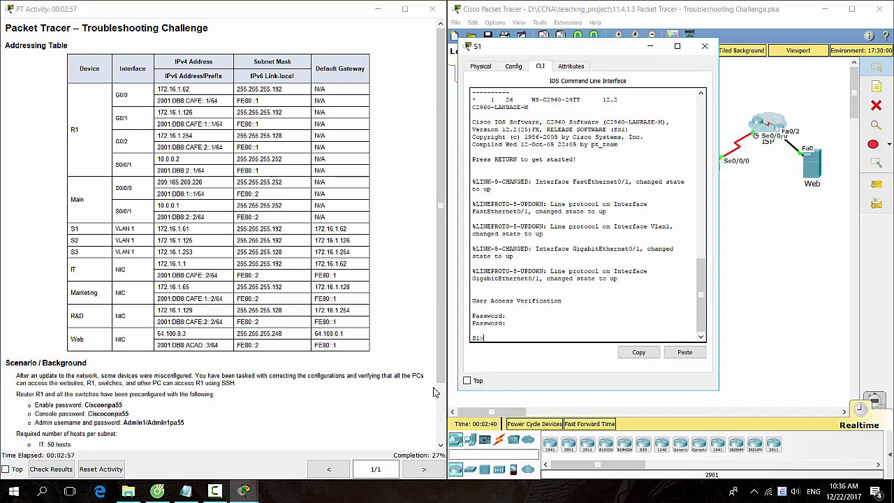
Step: Enter S1's privileged mode with the enable password and display show running-config
text(ena)
key(Tab)
key(Return)
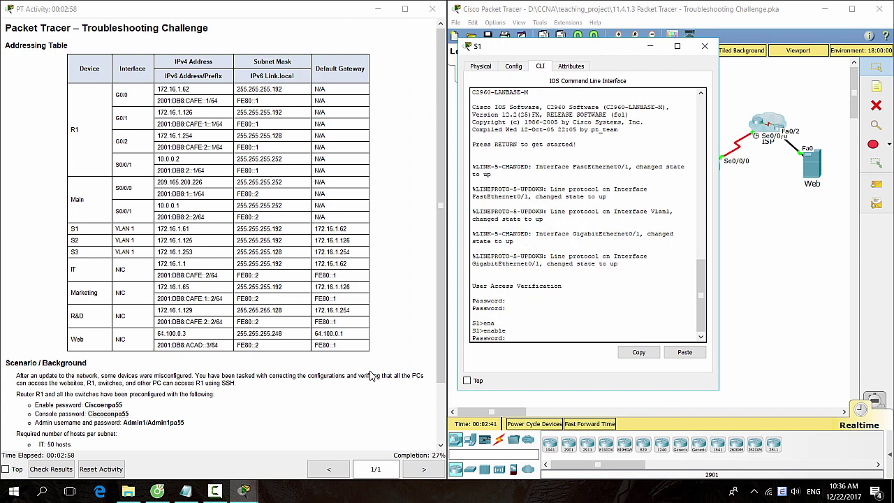
double_click(105, 404)
click(691, 352)
key(Return)
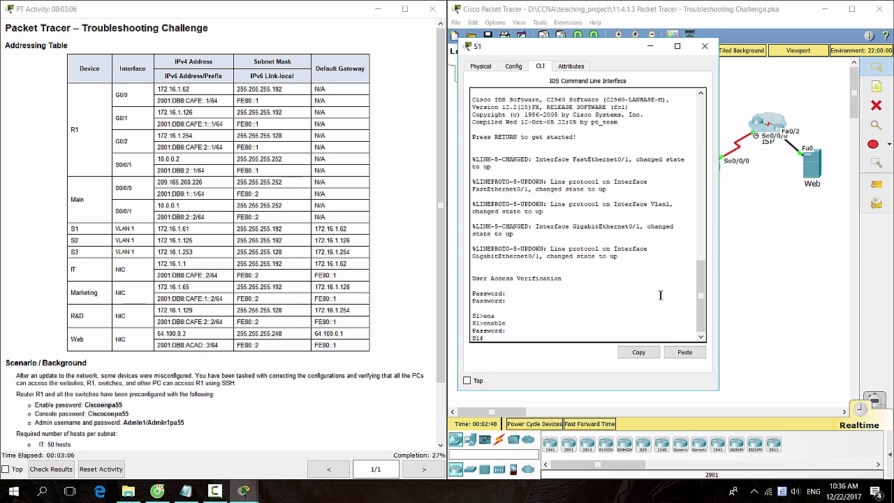
text(show run)
key(Return)
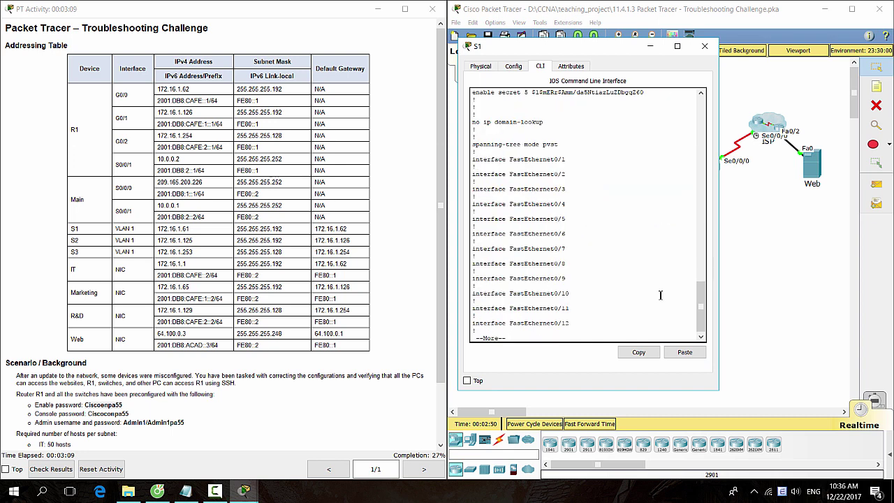
key(space)
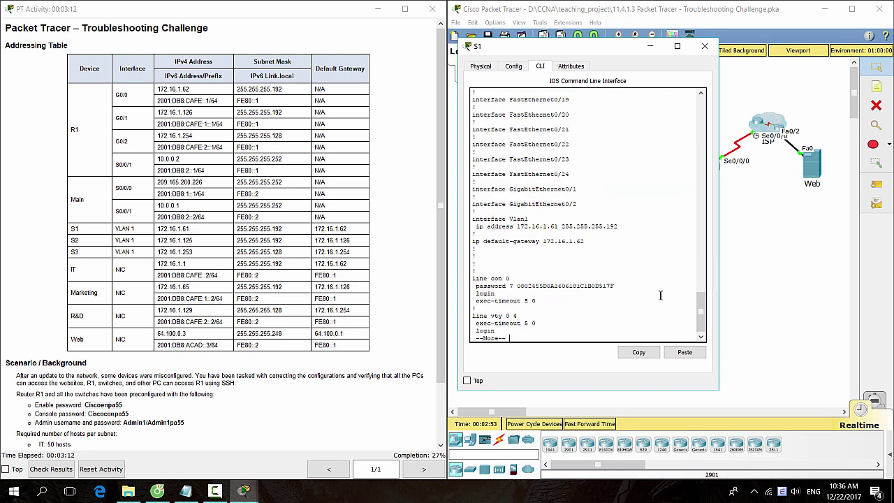
key(space)
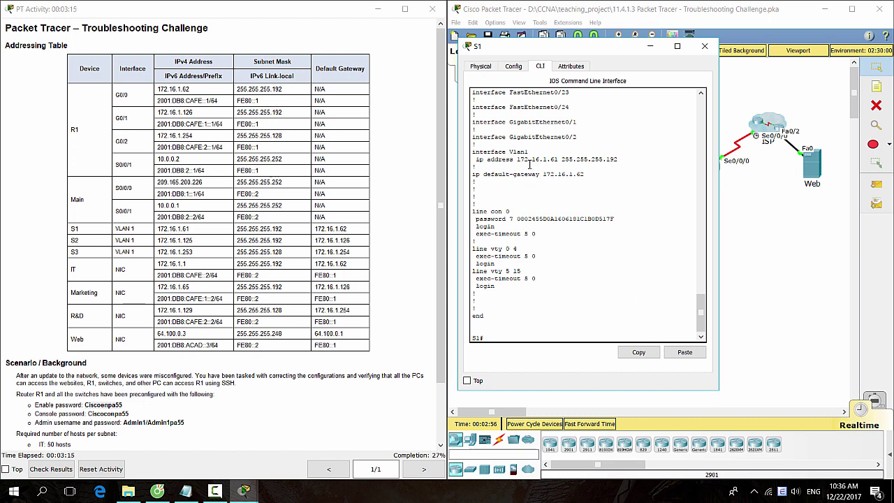
Step: Check S1's VLAN 1 address, mask and default gateway, then close S1 and open S2
drag(520, 159, 556, 159)
drag(517, 160, 615, 159)
click(611, 162)
drag(558, 173, 578, 174)
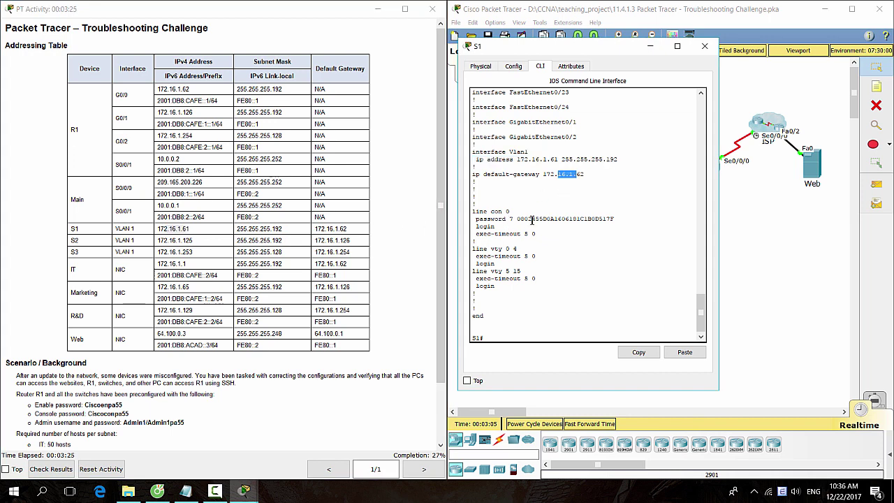
click(705, 47)
click(582, 157)
Step: Log into S2's console with the copied console password
drag(485, 103, 615, 77)
click(537, 87)
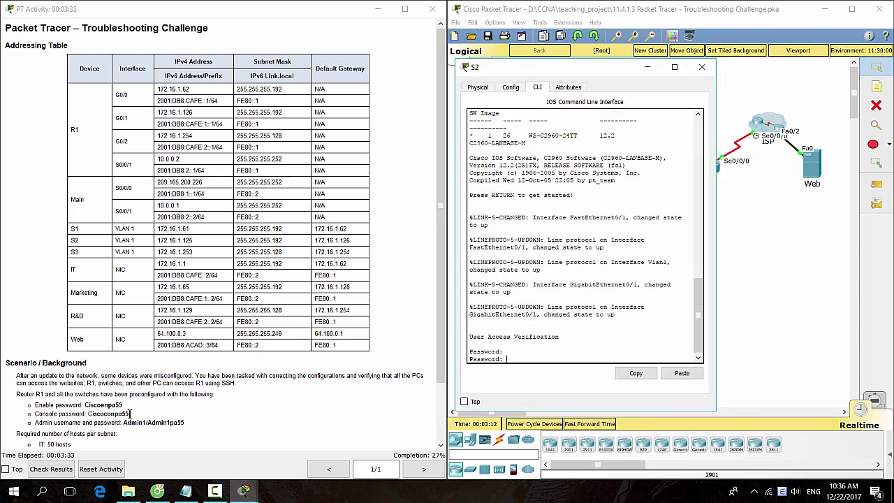
drag(130, 413, 89, 414)
key(ctrl+c)
click(681, 373)
key(Return)
Step: Enter S2's privileged mode with the enable password and display show running-config
text(ena)
key(Tab)
key(Return)
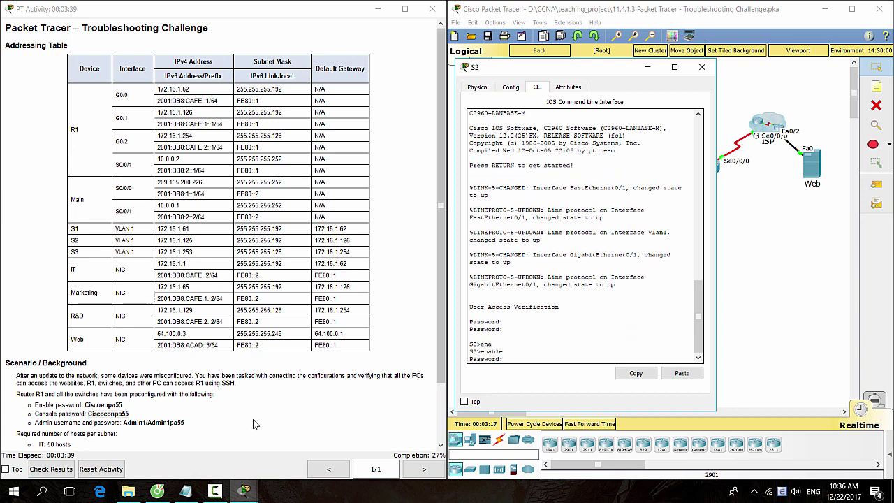
drag(123, 405, 84, 404)
key(ctrl+c)
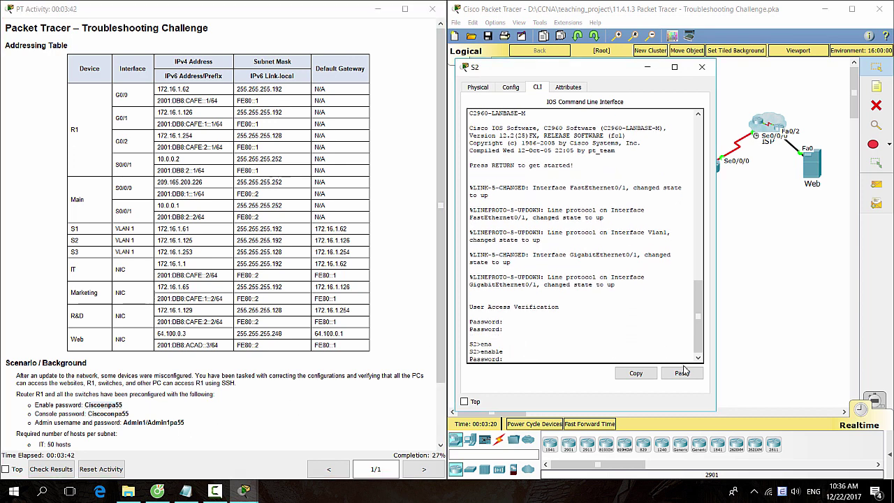
click(682, 372)
key(Return)
text(show run)
key(Tab)
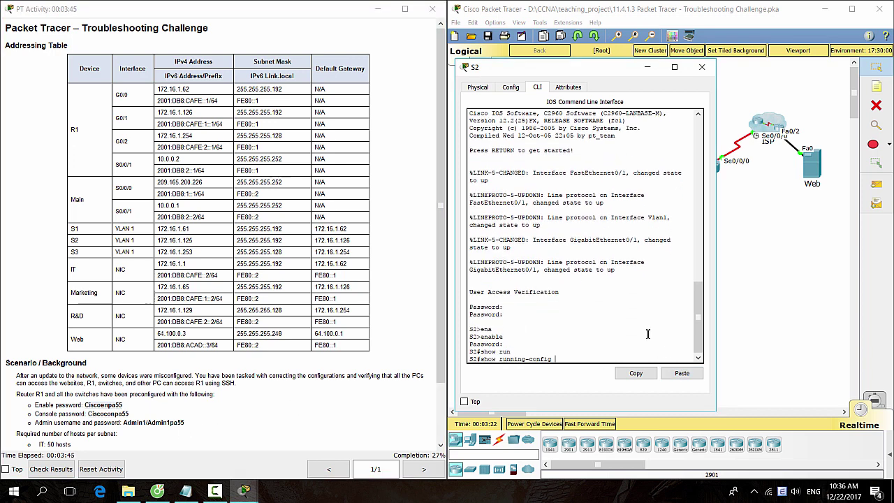
key(Return)
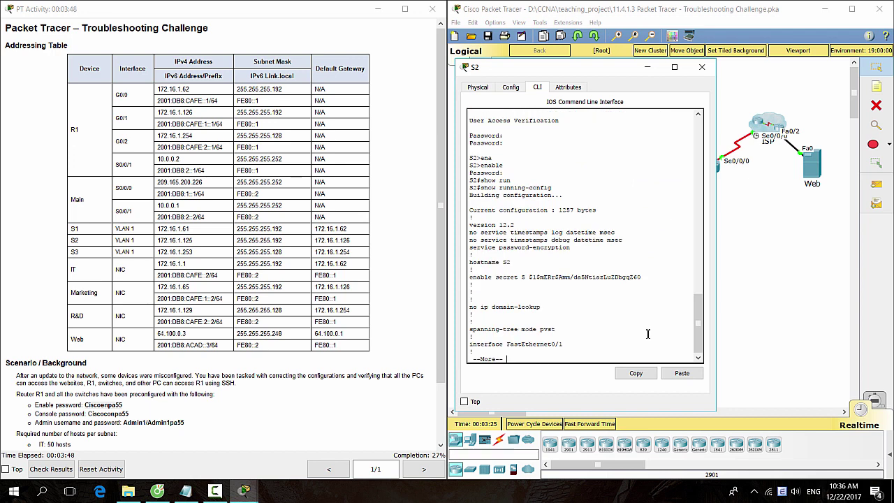
key(space)
key(space)
key(space)
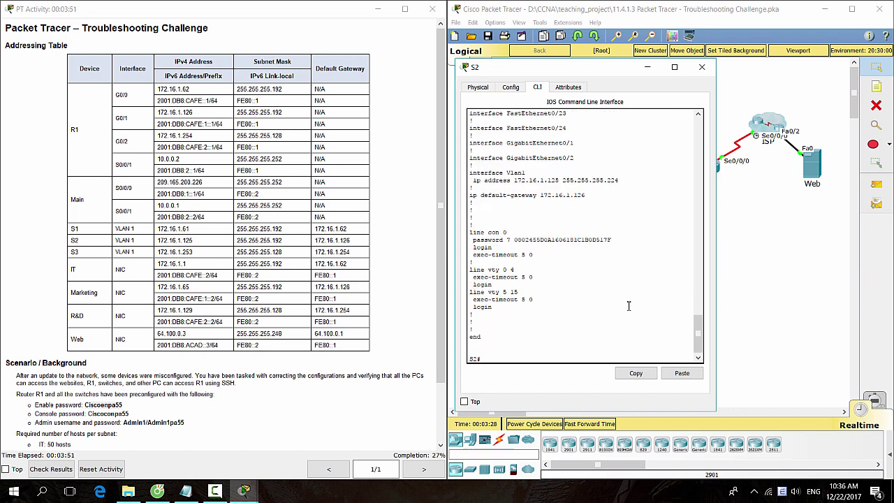
Step: Compare S2's VLAN 1 address, mask and gateway to the table, spotting mask 255.255.255.224
drag(514, 180, 559, 180)
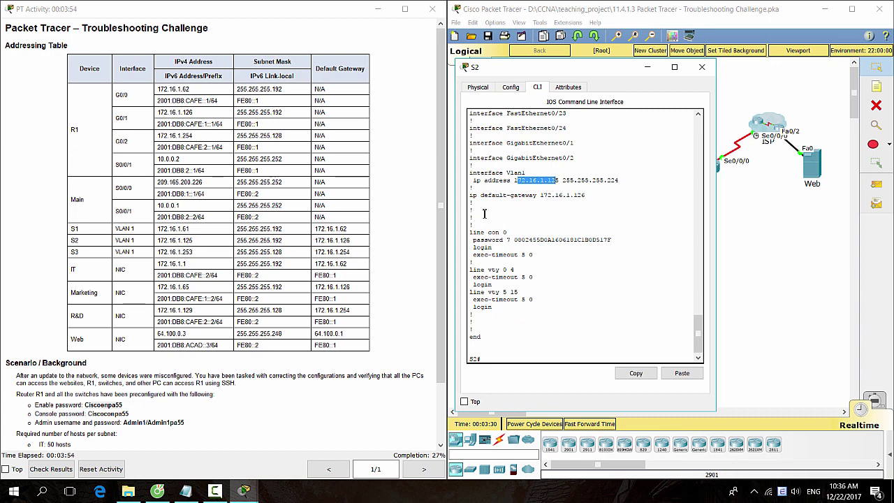
drag(167, 240, 193, 241)
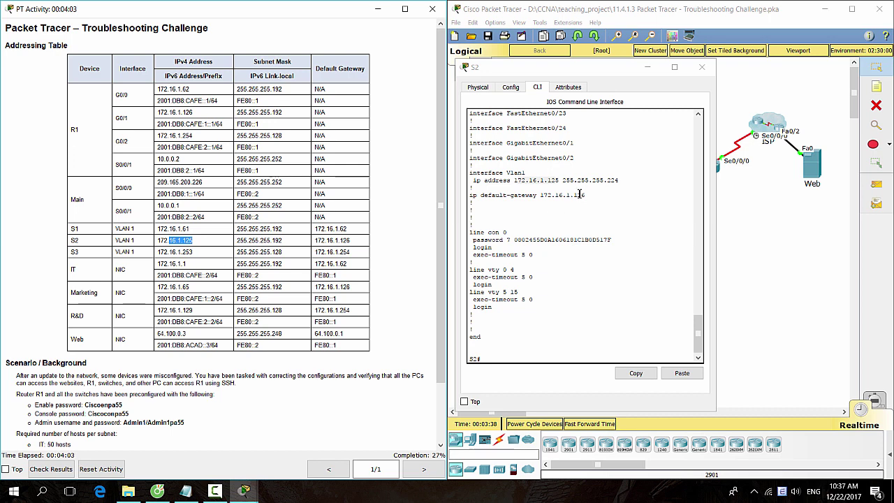
drag(563, 180, 619, 180)
drag(247, 240, 281, 243)
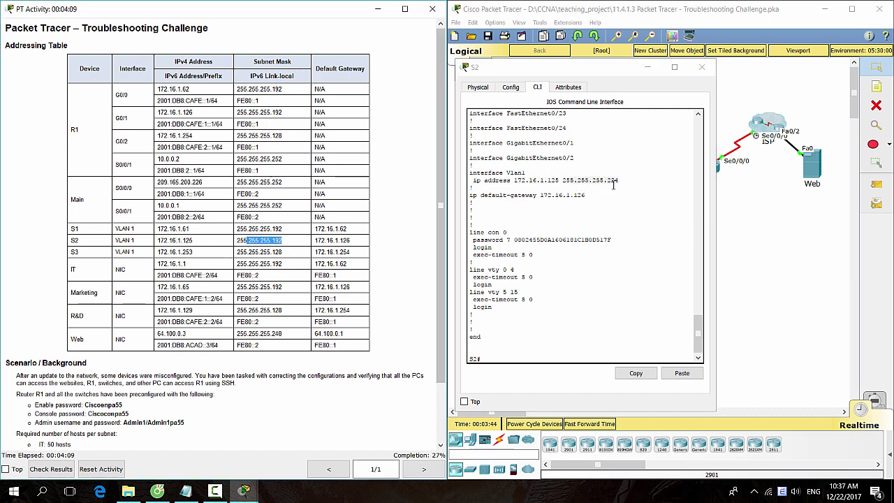
drag(540, 195, 585, 194)
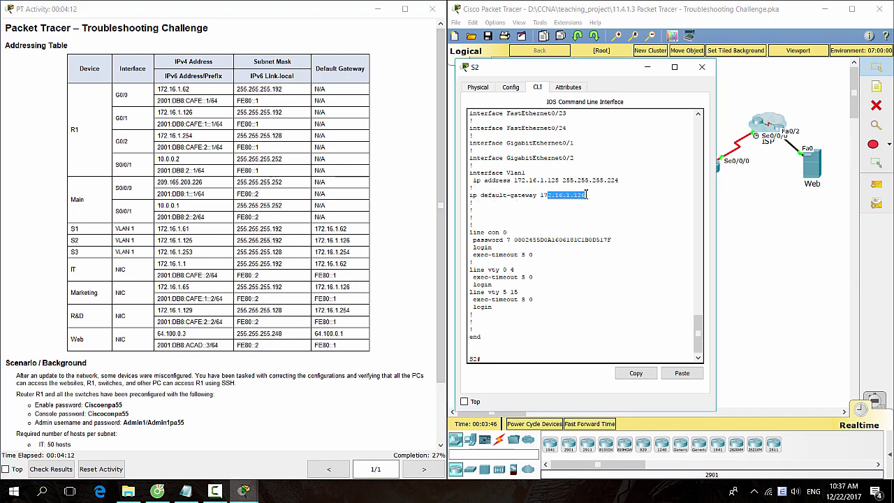
drag(330, 240, 350, 241)
Step: On S2, enter configure terminal and then interface vlan 1 configuration mode
click(517, 359)
text(conf)
key(Tab)
text(t)
key(Tab)
key(Return)
text(int)
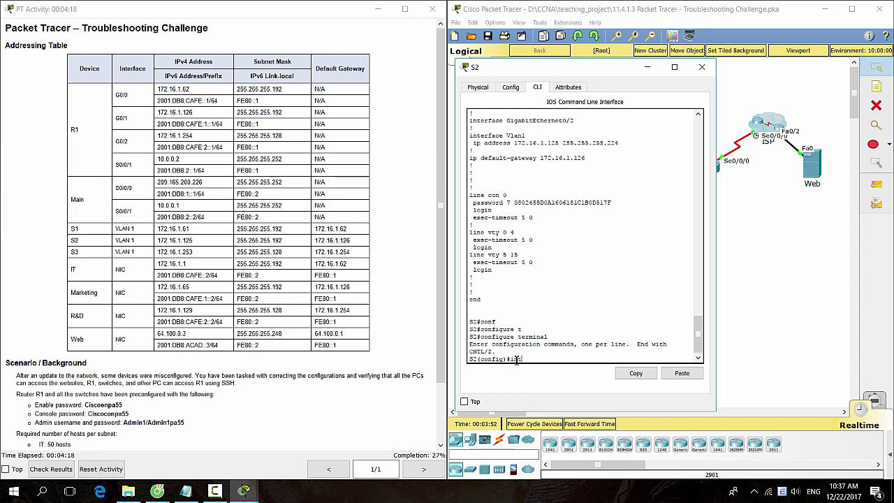
key(Tab)
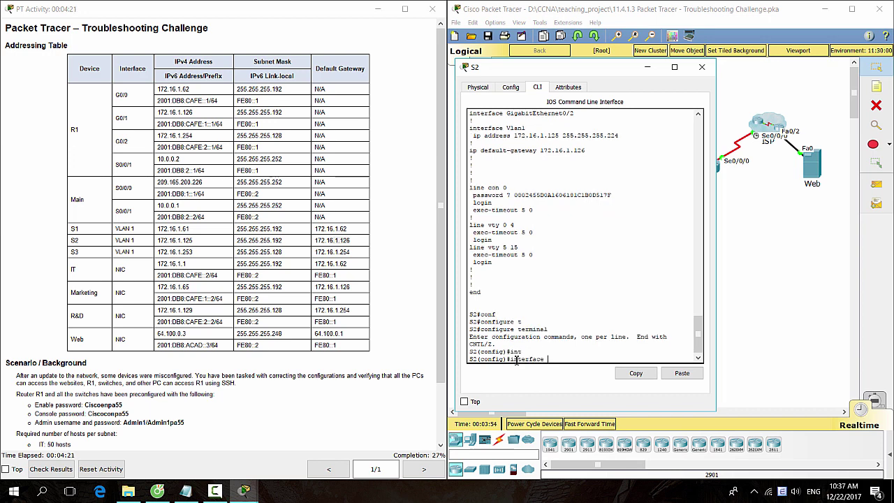
text(vla)
key(Tab)
text(1)
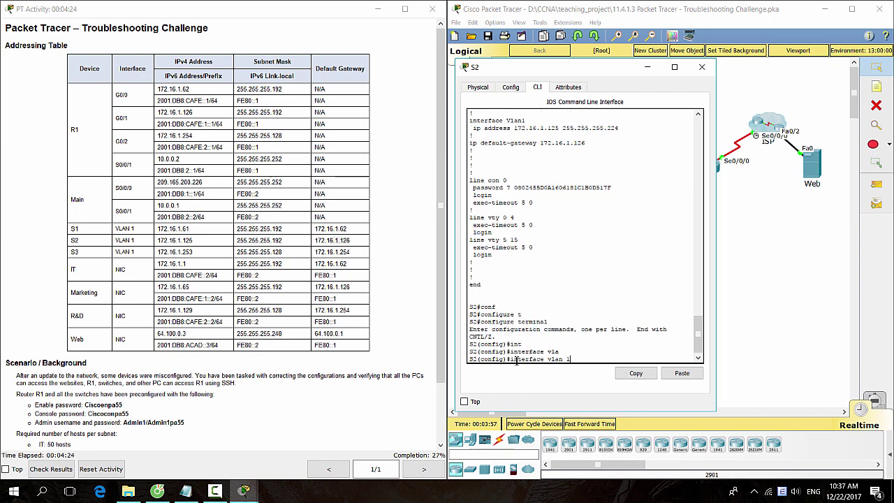
key(Return)
Step: Set the VLAN 1 address to 172.16.1.125 255.255.255.192
text(ip address 172.16.1.125)
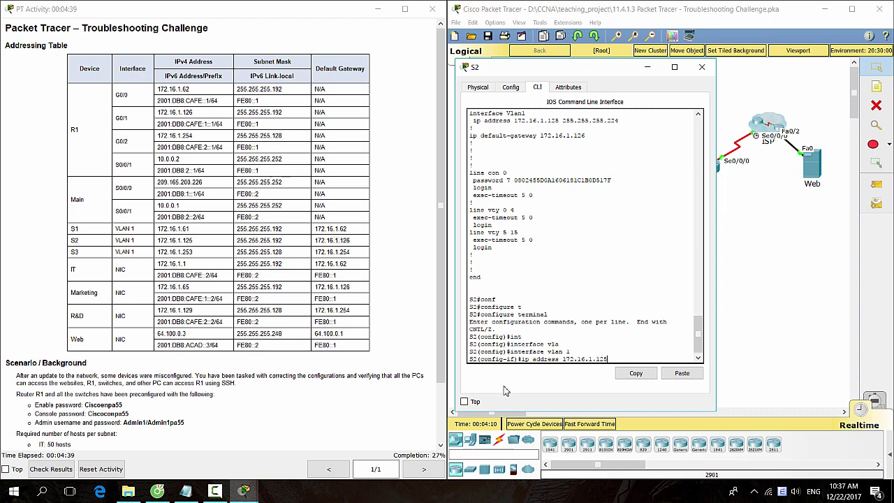
text(.255.255.192)
key(Return)
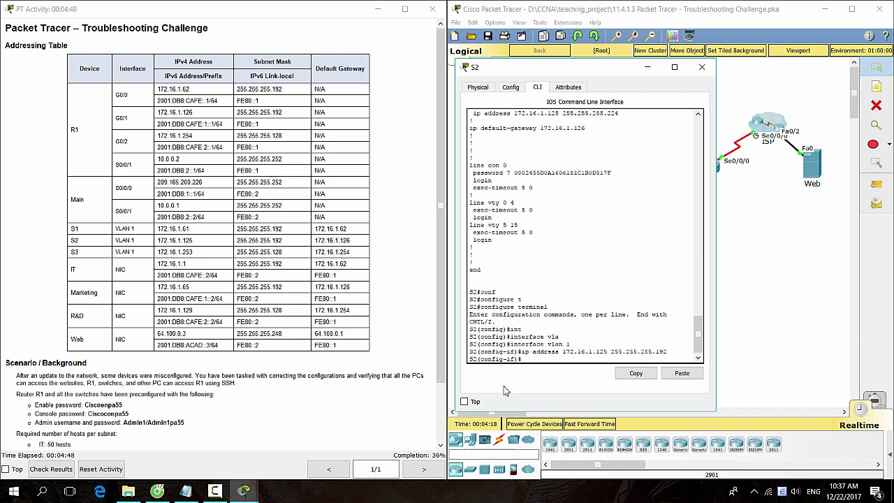
Step: Close S2 and log into S3's console with the console password
click(701, 67)
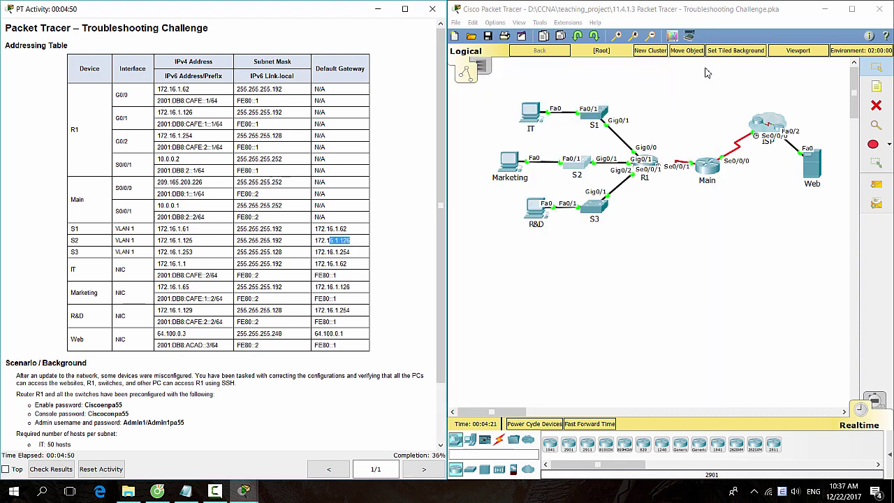
click(595, 210)
drag(466, 93, 662, 73)
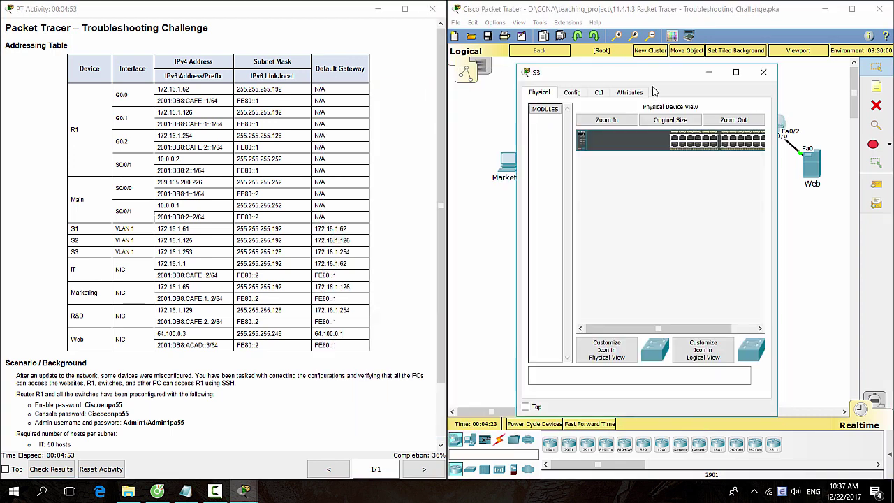
click(598, 93)
key(Return)
key(Return)
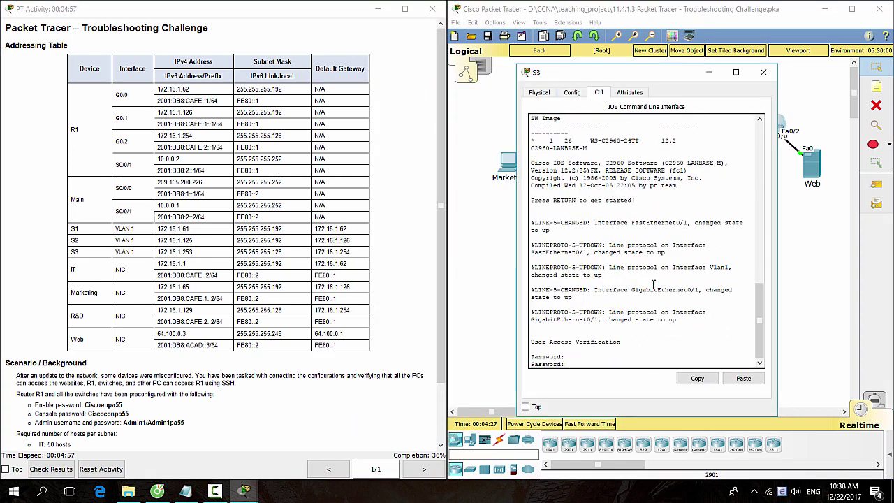
double_click(120, 414)
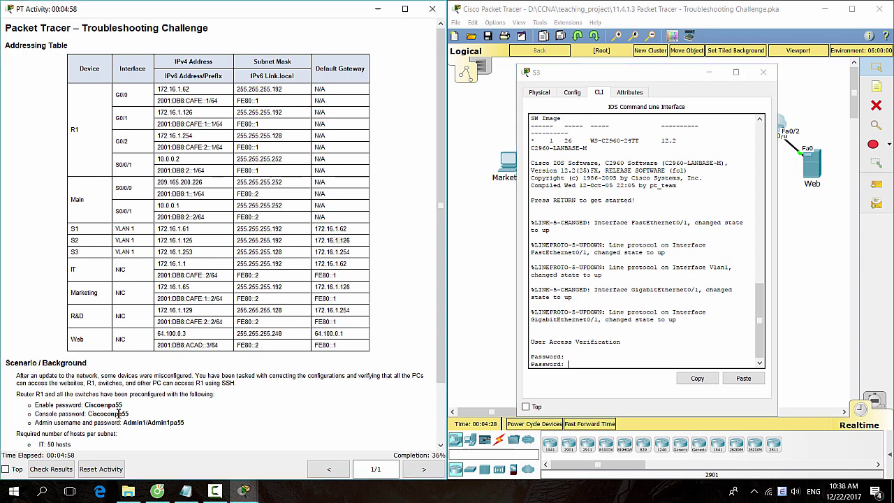
click(609, 376)
click(743, 378)
key(Return)
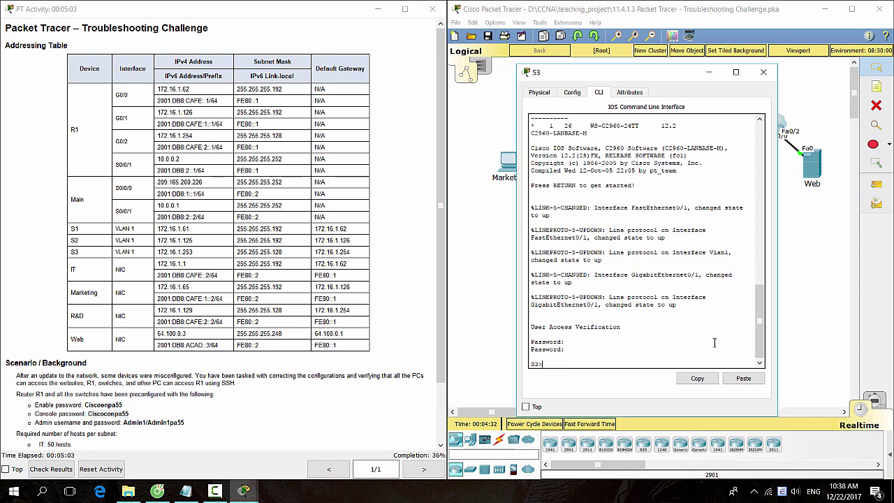
Step: Enter S3's privileged mode with the enable password and display show running-config
text(ena)
key(Return)
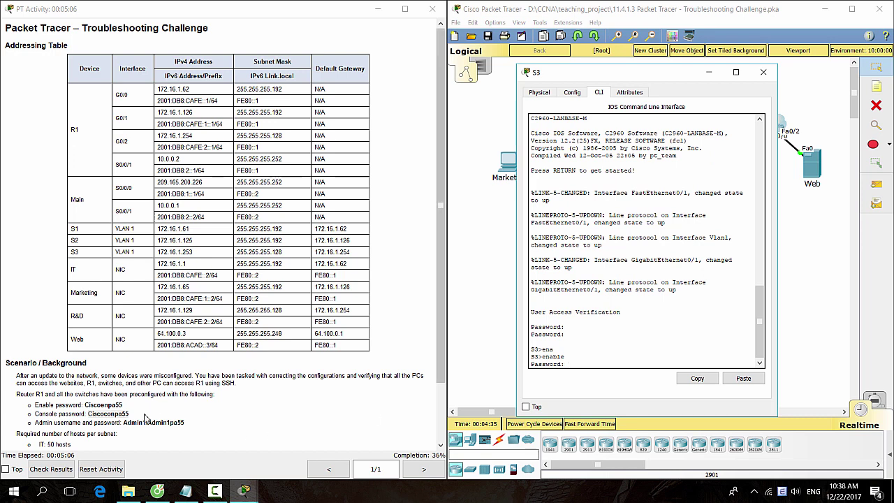
double_click(116, 405)
click(610, 361)
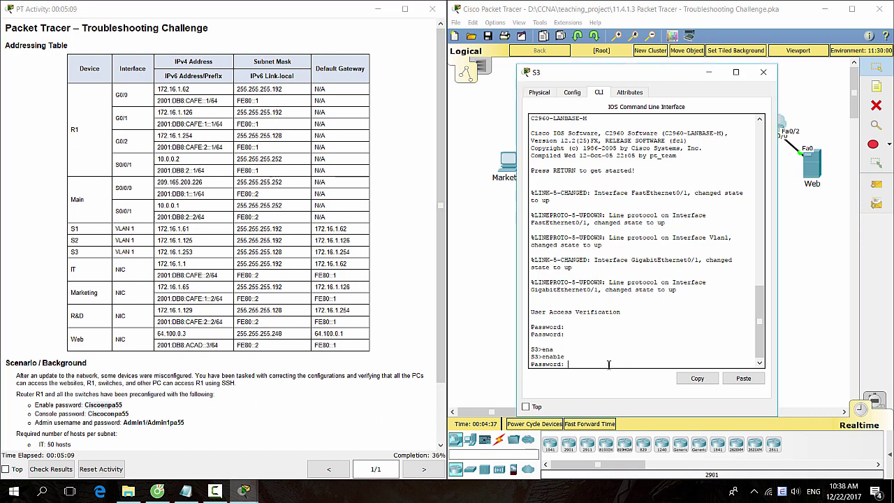
click(743, 377)
key(Return)
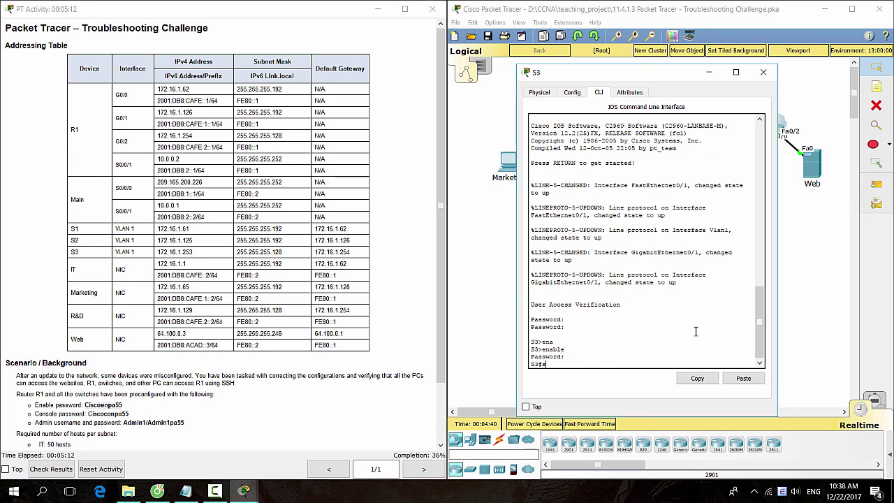
text(show run)
key(Tab)
key(Return)
key(space)
key(space)
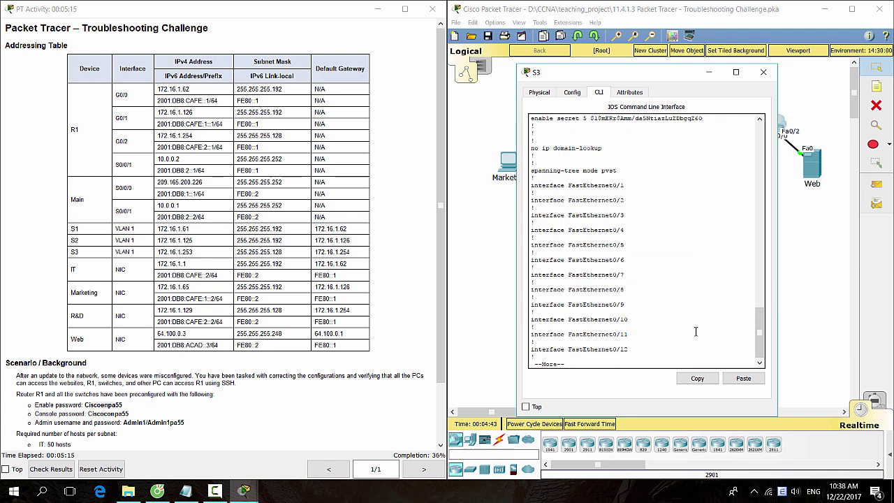
Step: Confirm S3's VLAN 1 172.16.1.253 255.255.255.128 and gateway 172.16.1.254 match, then close S3
drag(584, 251, 617, 252)
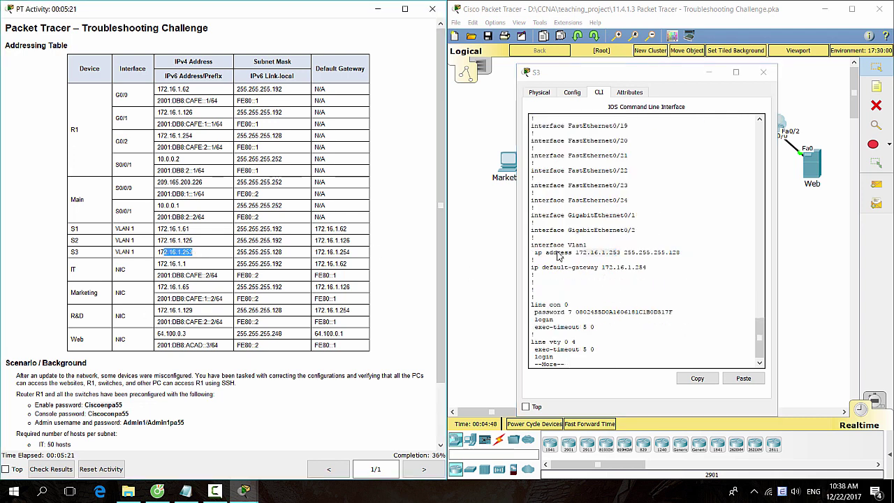
drag(631, 252, 679, 252)
drag(238, 252, 282, 251)
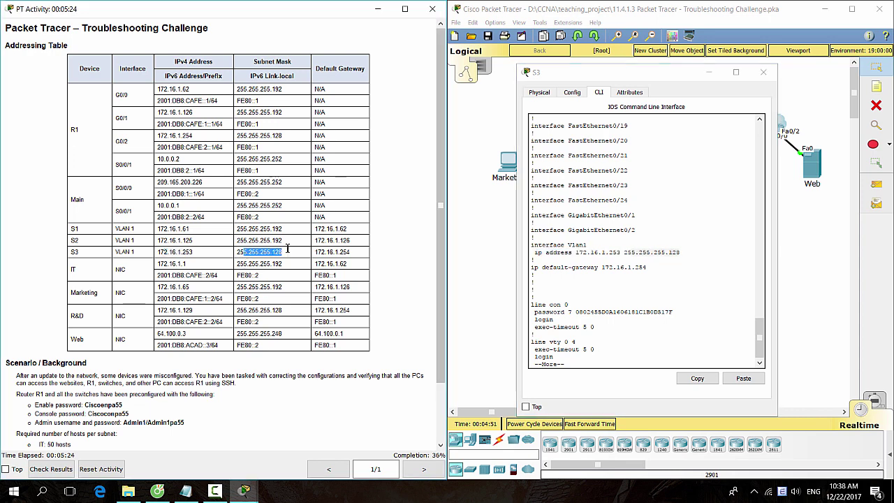
drag(605, 267, 649, 268)
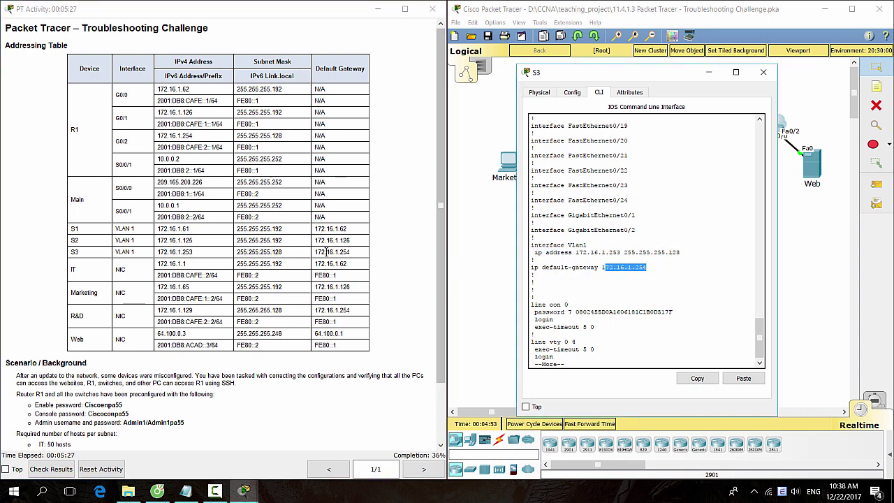
drag(326, 253, 371, 253)
click(667, 324)
key(Return)
key(Return)
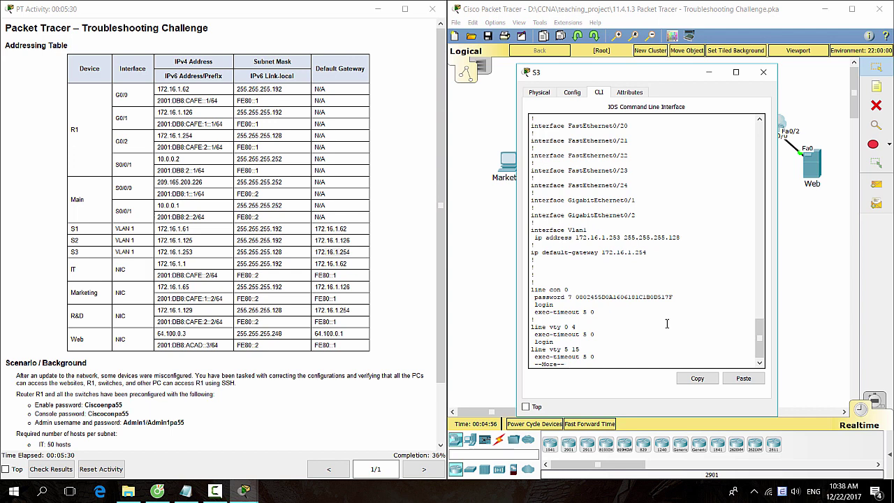
key(space)
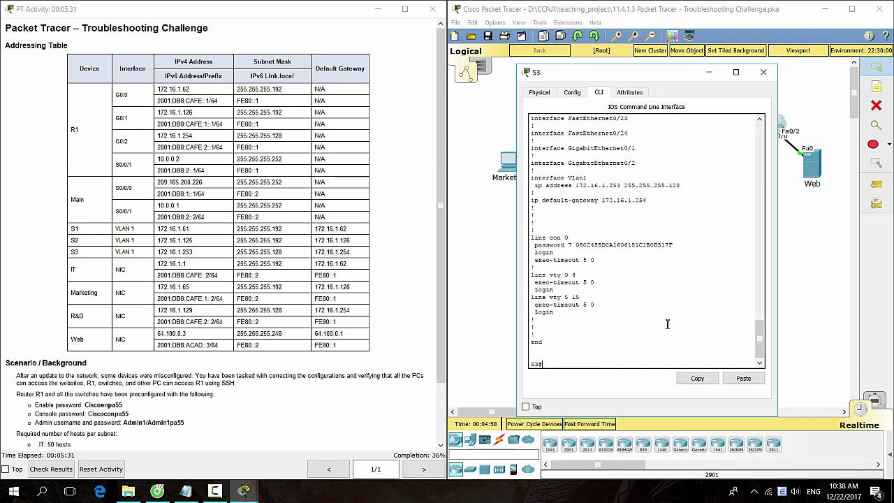
click(763, 72)
Step: Open R1's CLI and log in with the console password from the instructions
click(653, 164)
drag(521, 110, 608, 82)
click(552, 101)
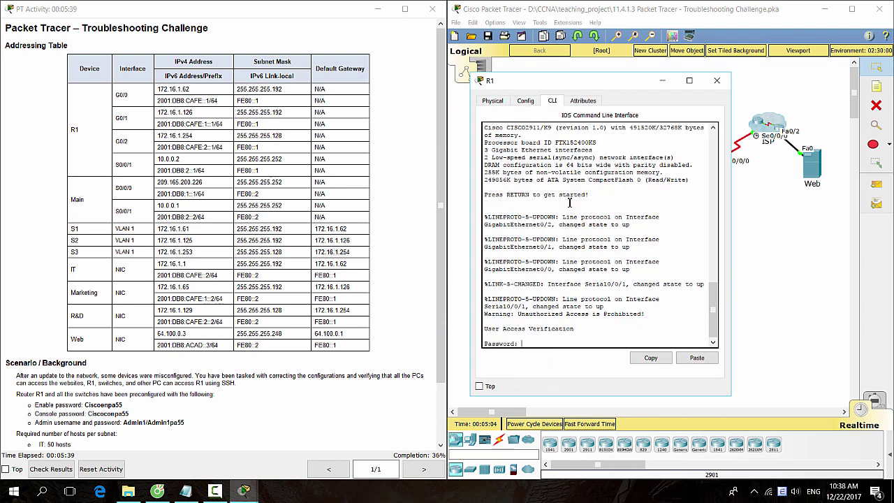
double_click(108, 413)
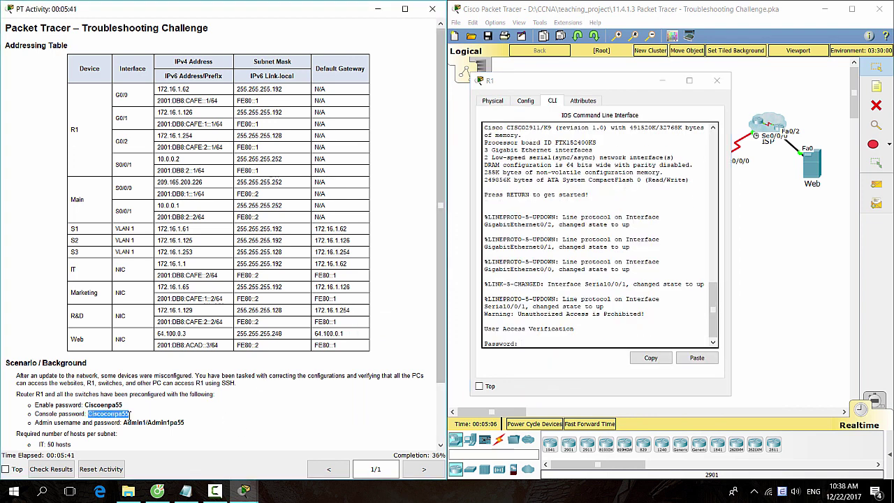
click(567, 353)
click(688, 356)
key(Return)
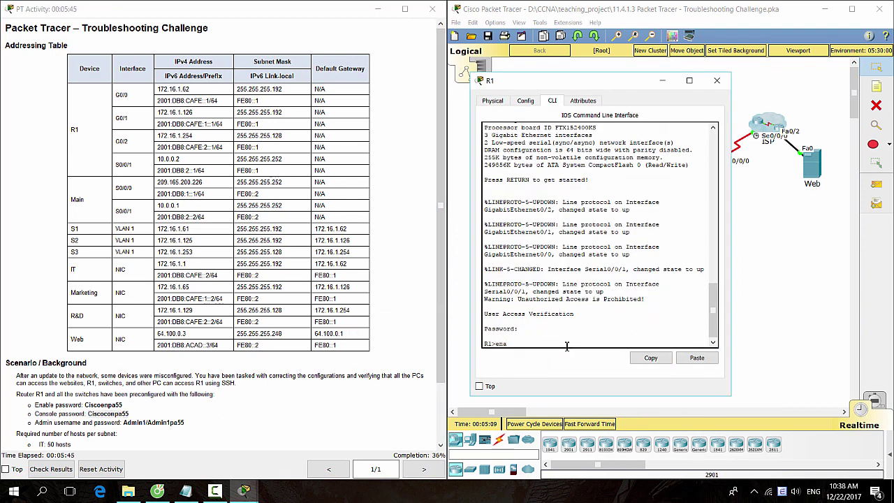
Step: Enter privileged mode on R1 using enable and the enable password
text(ena)
key(Tab)
key(Return)
double_click(115, 405)
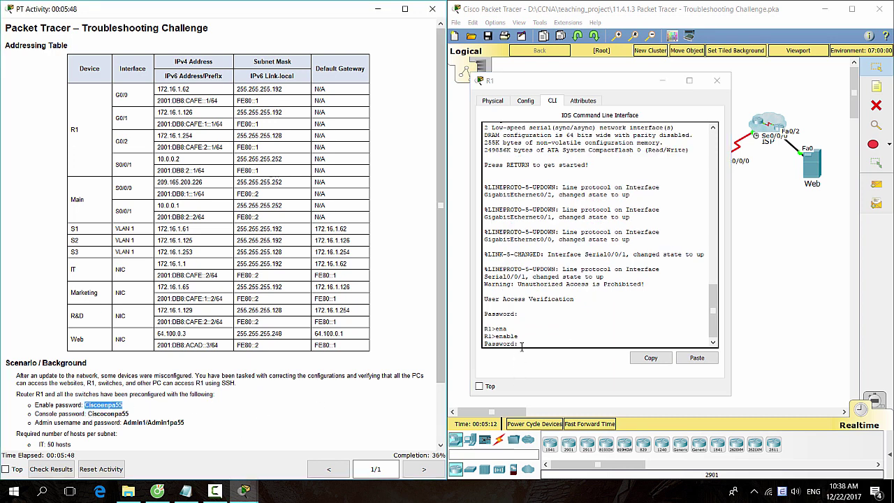
click(567, 353)
click(704, 355)
key(Return)
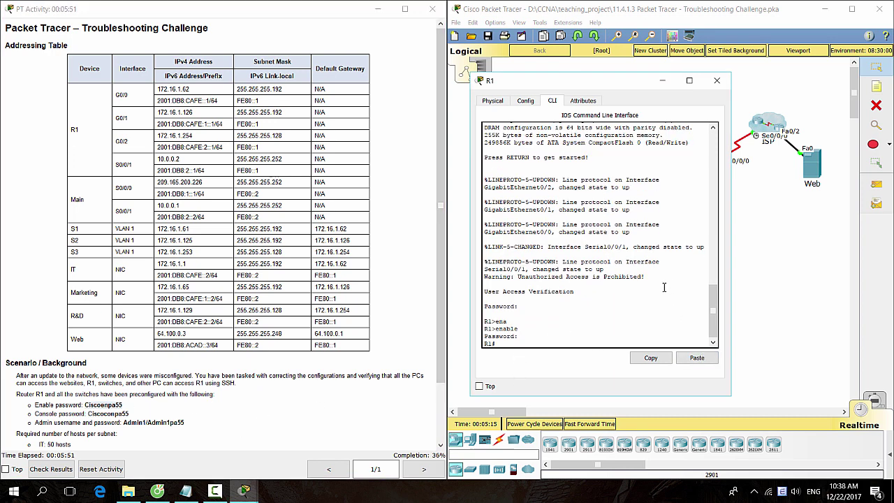
Step: Display R1's full running configuration with show run
text(sho run)
key(Return)
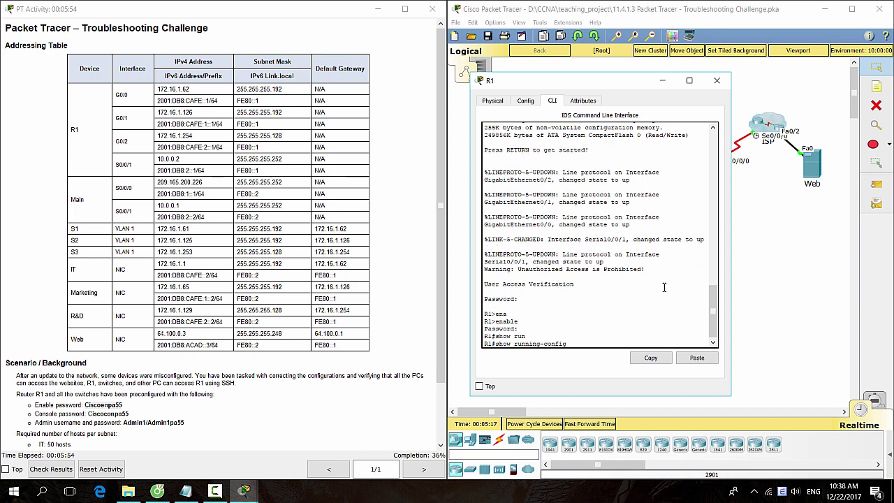
key(space)
key(space)
key(space)
key(space)
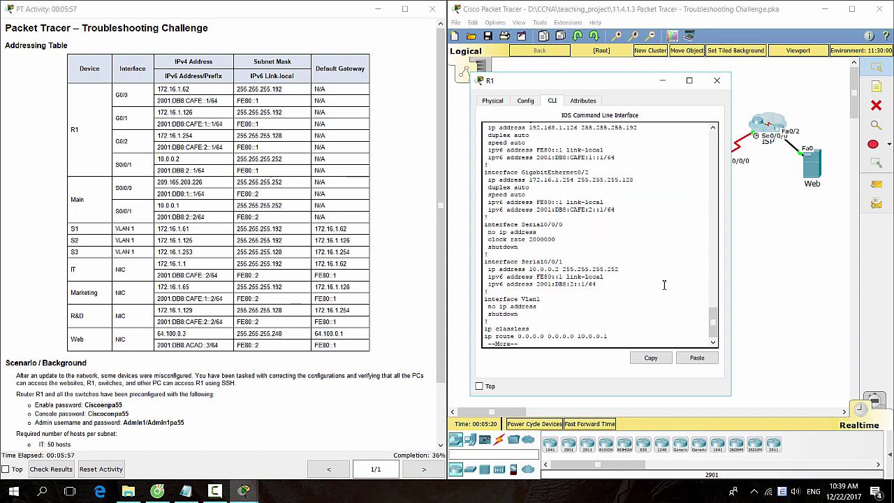
scroll(643, 289, up, 10)
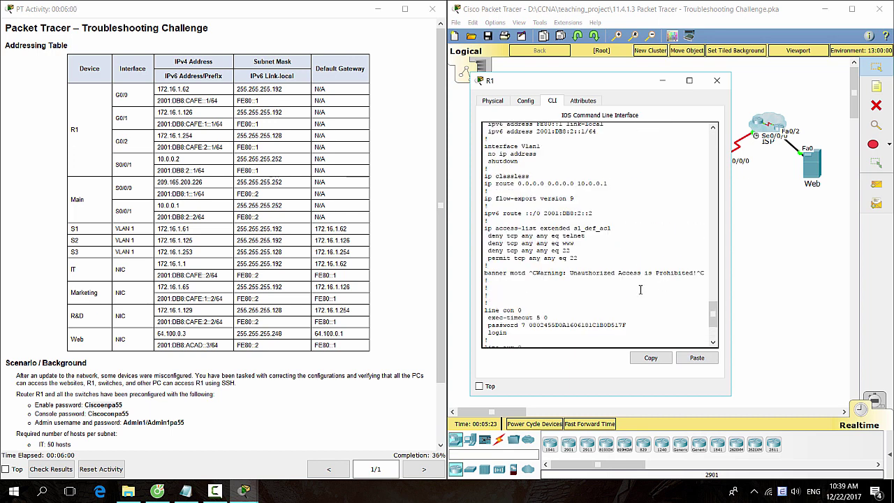
scroll(641, 289, up, 3)
scroll(641, 289, down, 2)
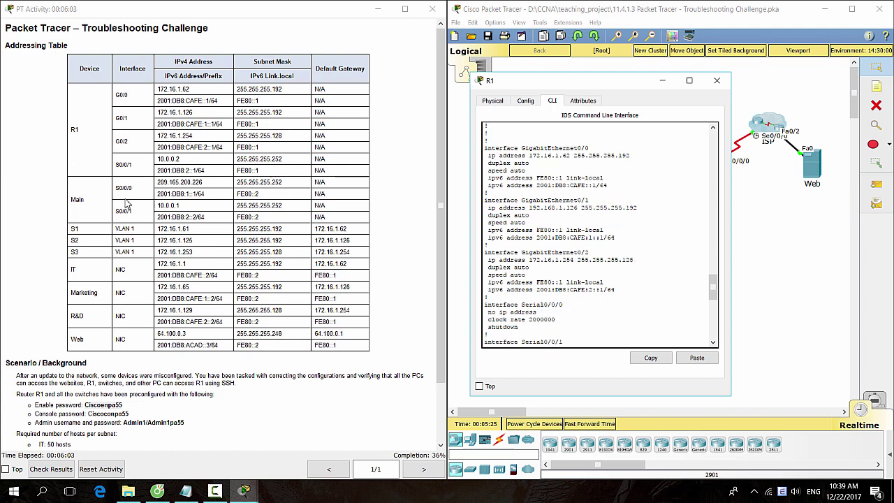
click(133, 204)
drag(528, 156, 573, 156)
drag(199, 92, 175, 89)
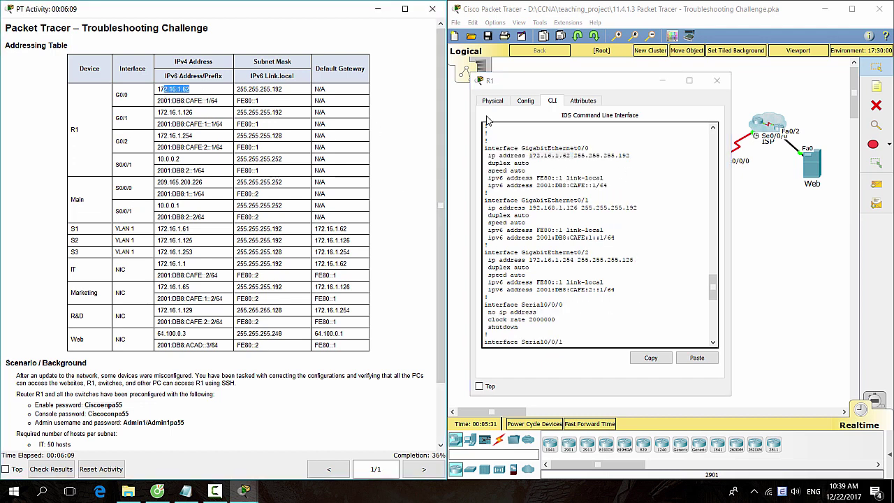
drag(587, 156, 627, 158)
drag(282, 90, 253, 90)
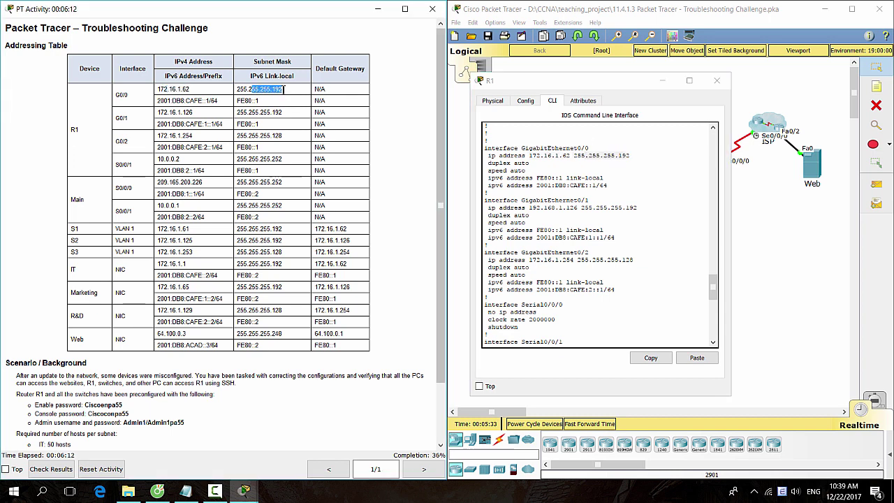
drag(548, 185, 593, 185)
drag(171, 100, 217, 100)
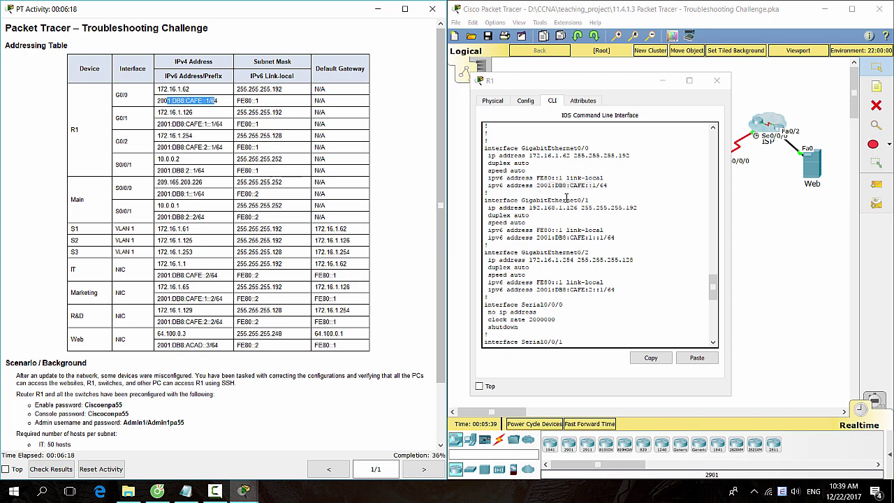
drag(537, 208, 574, 207)
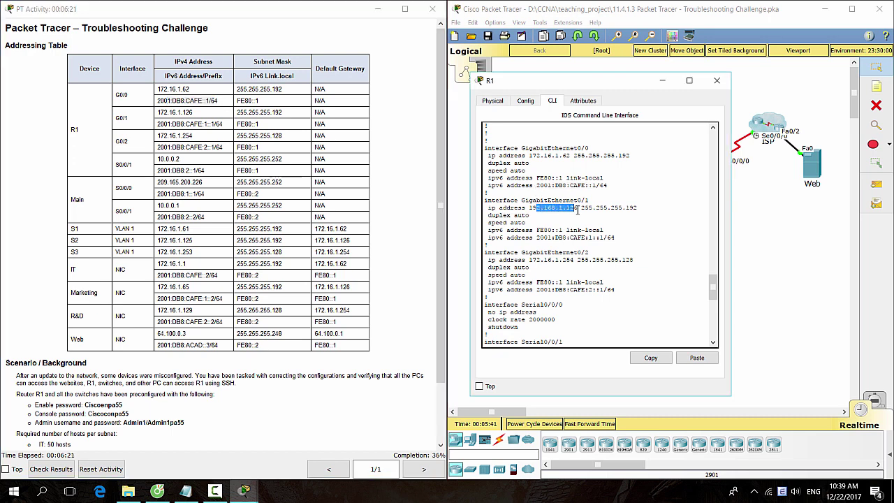
double_click(167, 114)
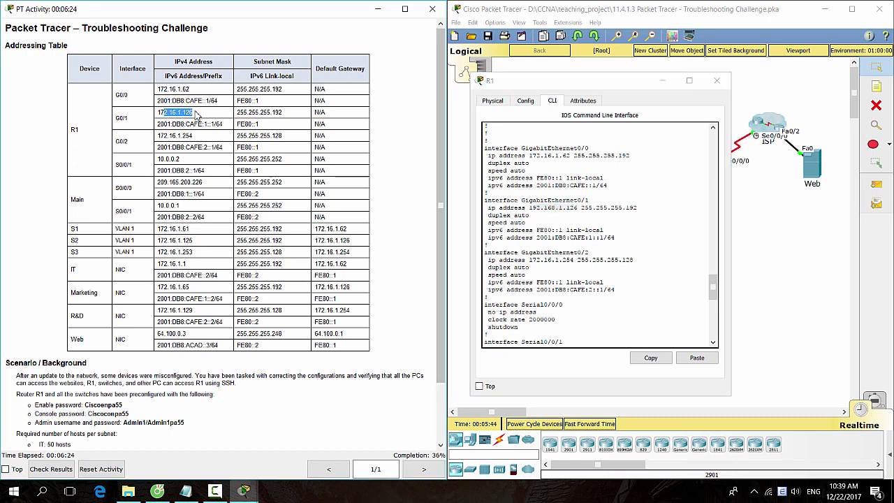
click(594, 207)
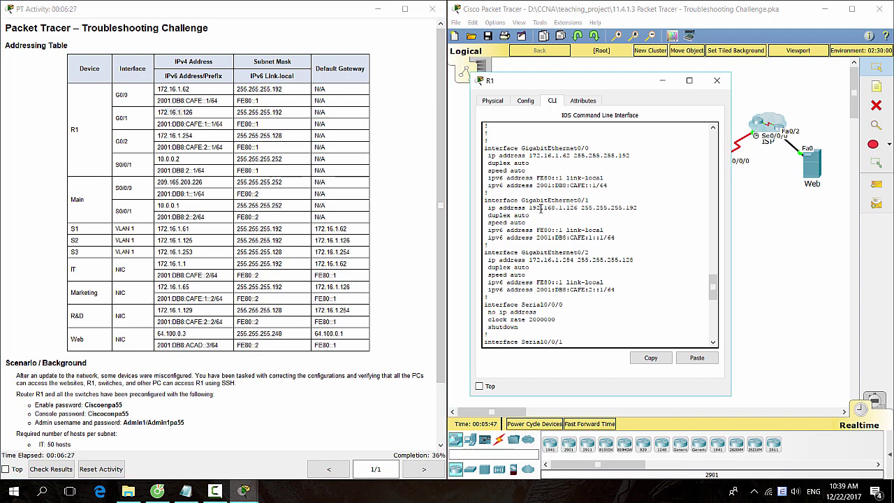
drag(555, 238, 607, 237)
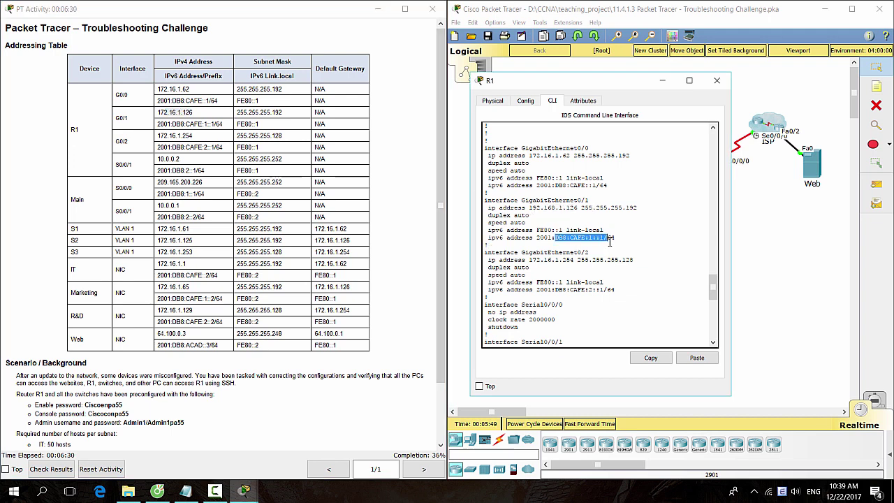
drag(172, 123, 210, 123)
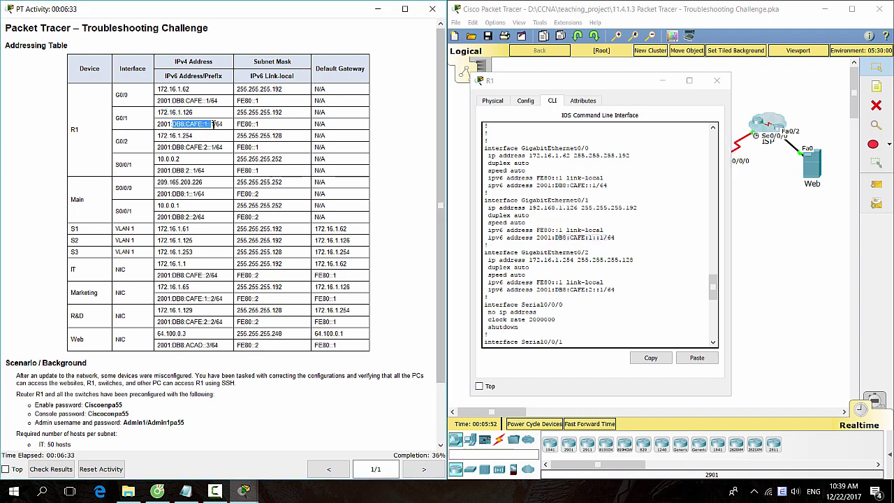
drag(536, 260, 591, 259)
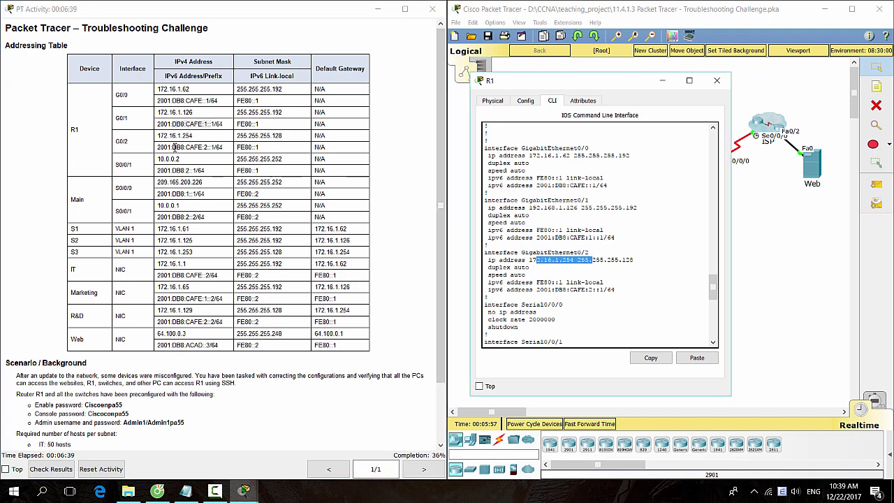
drag(168, 136, 187, 135)
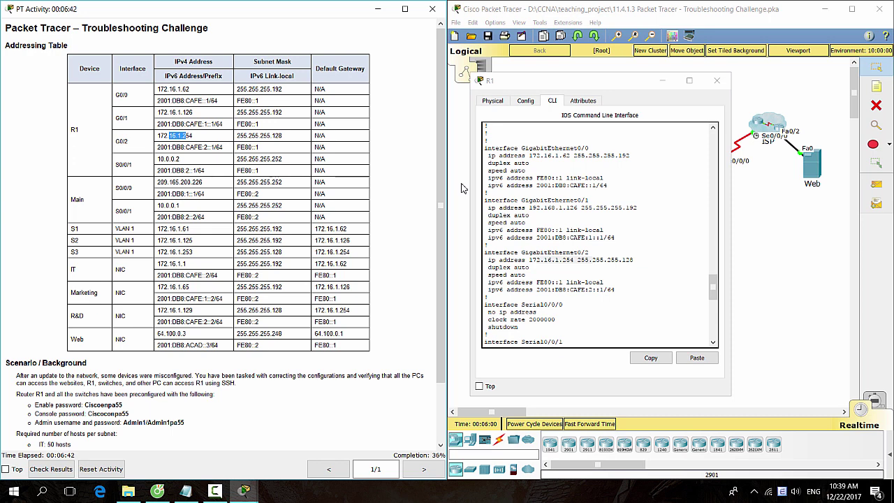
drag(588, 289, 612, 289)
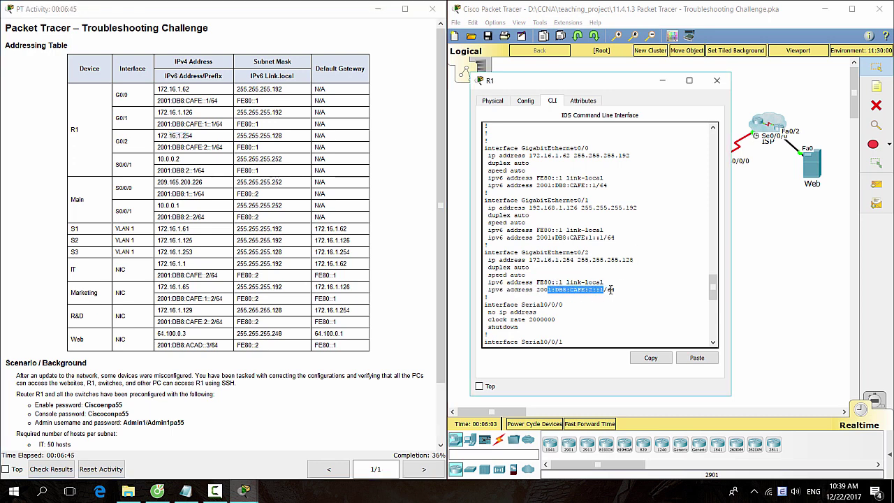
drag(202, 148, 230, 148)
scroll(531, 255, down, 2)
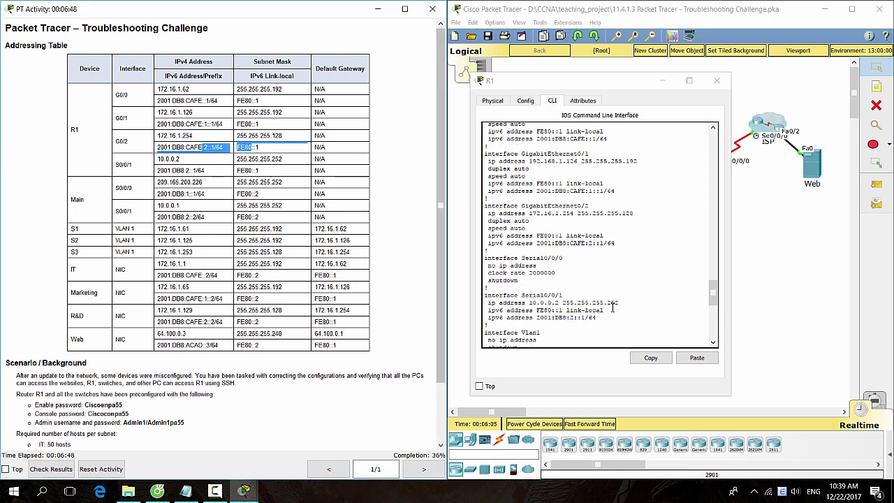
click(531, 255)
scroll(530, 255, down, 2)
drag(531, 255, 588, 255)
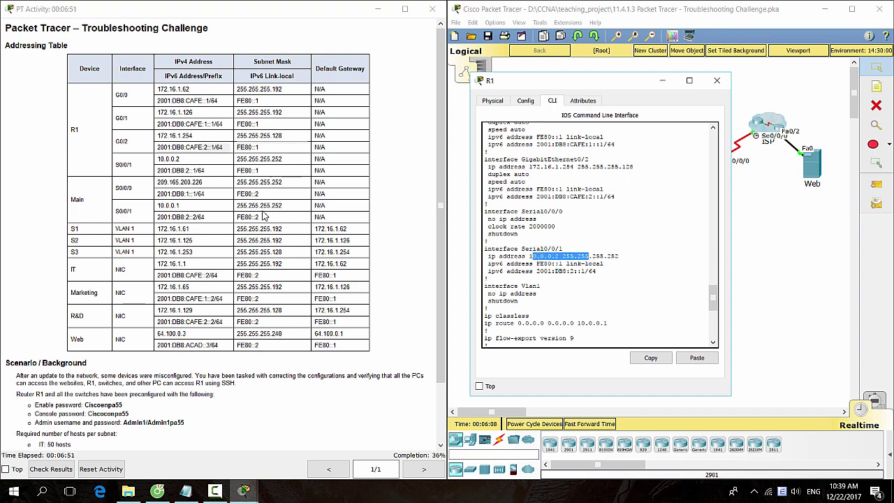
drag(170, 159, 265, 161)
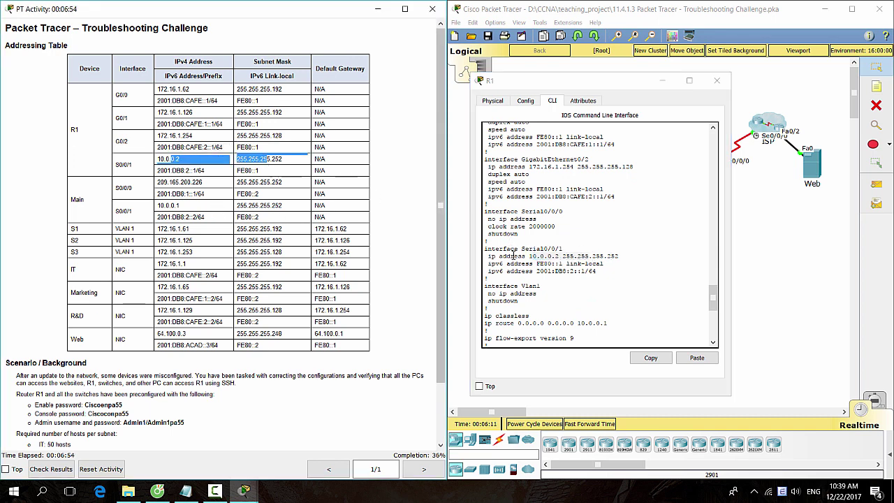
drag(538, 271, 589, 274)
drag(162, 171, 269, 175)
click(332, 183)
click(614, 274)
scroll(615, 274, down, 4)
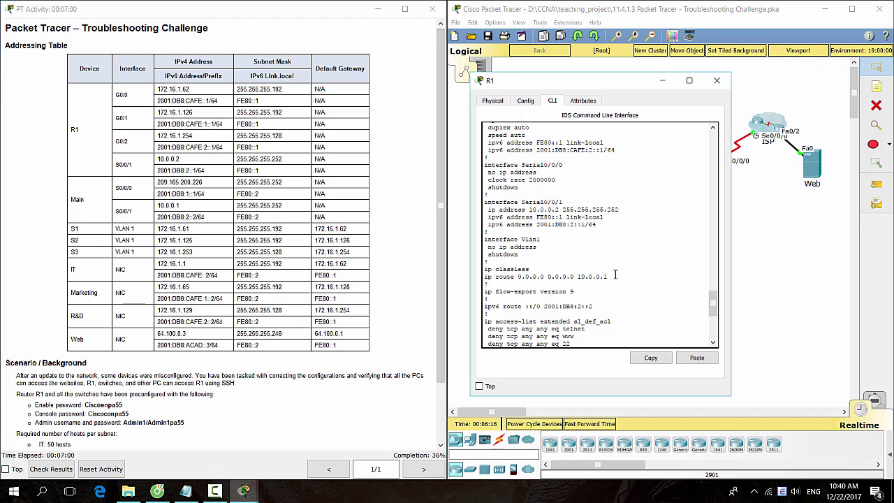
scroll(615, 274, down, 6)
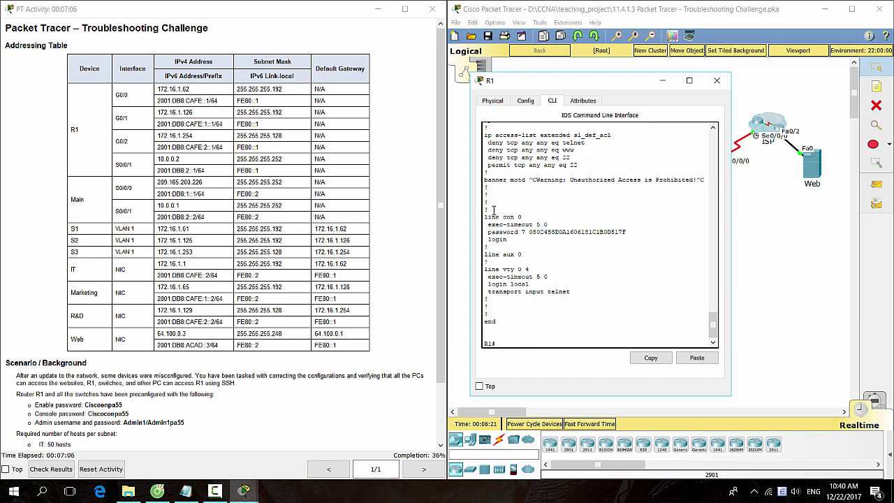
double_click(559, 291)
drag(556, 303, 550, 294)
double_click(550, 292)
Step: Enter global configuration and the GigabitEthernet 0/1 interface on R1
click(558, 344)
text(conf t)
key(Return)
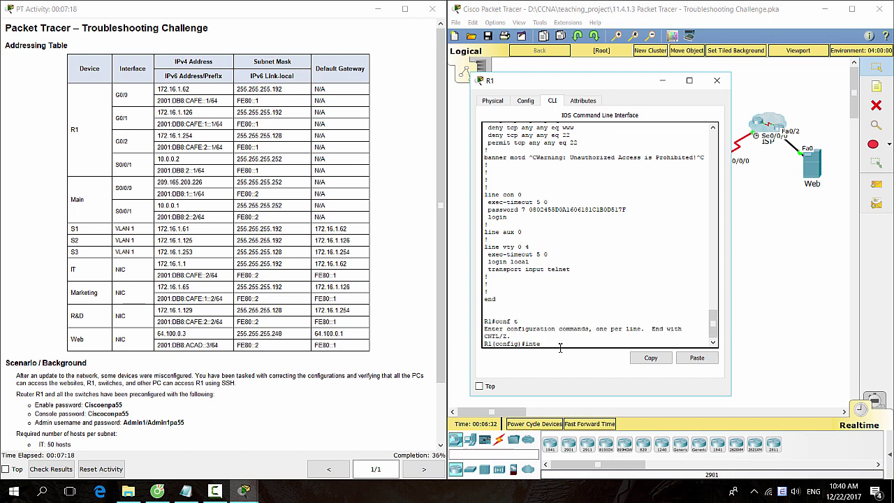
text(interface g)
key(Tab)
text(0/1)
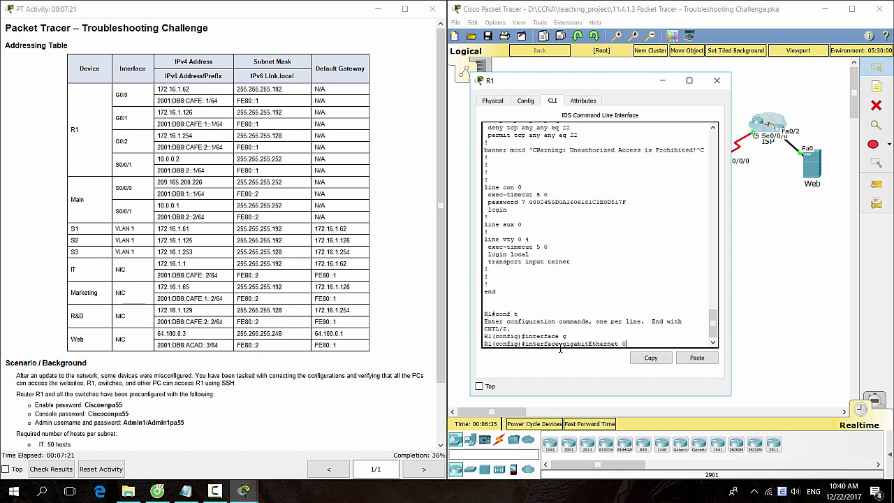
key(Return)
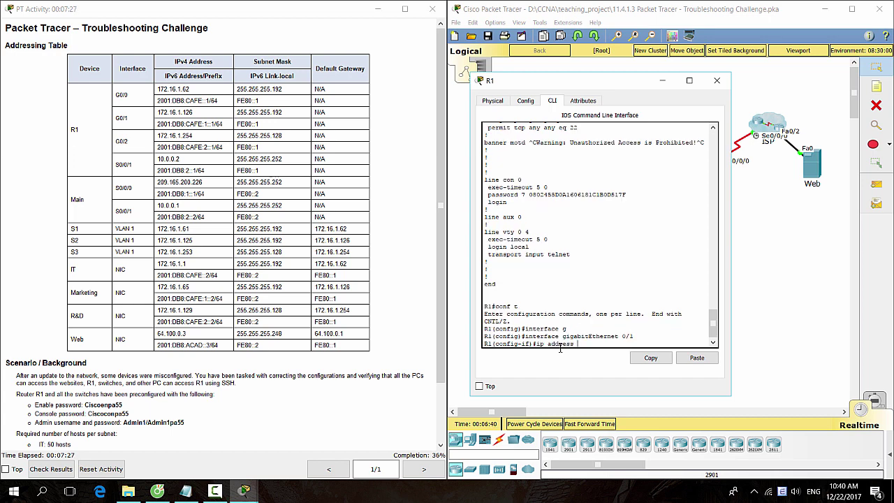
Step: Set G0/1's address to 172.16.1.126 255.255.255.192, then exit interface configuration
drag(163, 112, 208, 116)
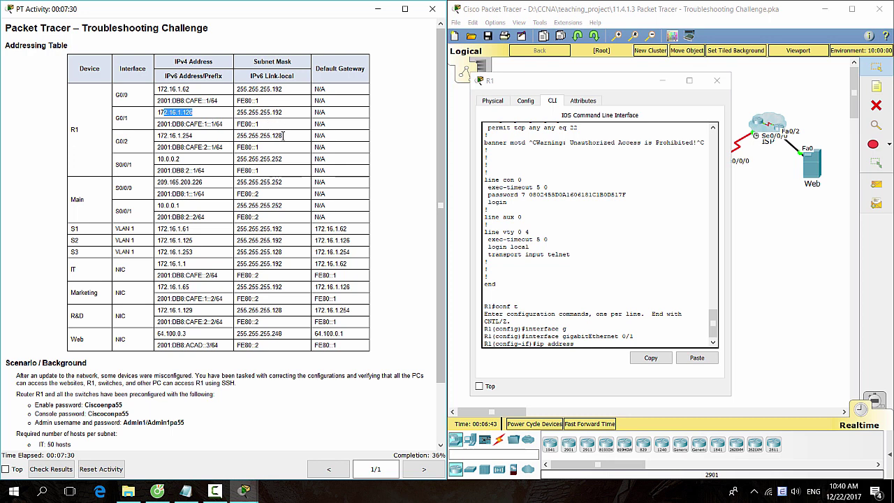
click(564, 193)
scroll(567, 193, up, 7)
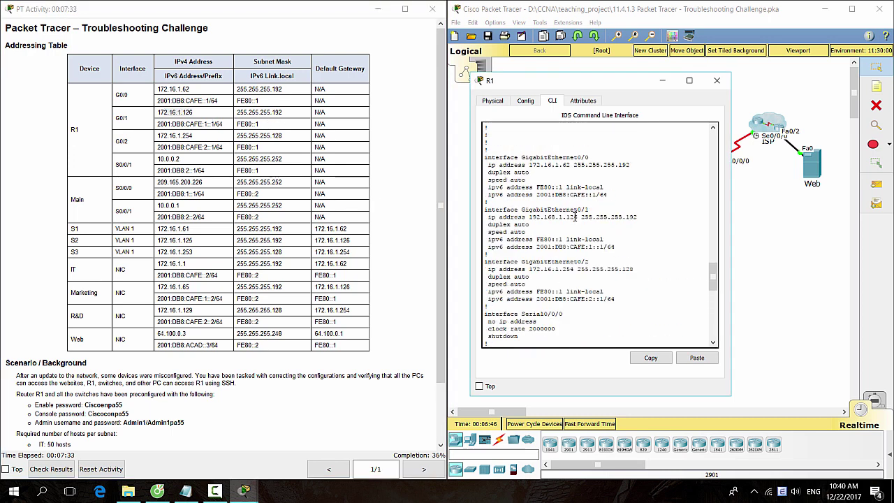
drag(540, 221, 581, 231)
scroll(599, 253, down, 8)
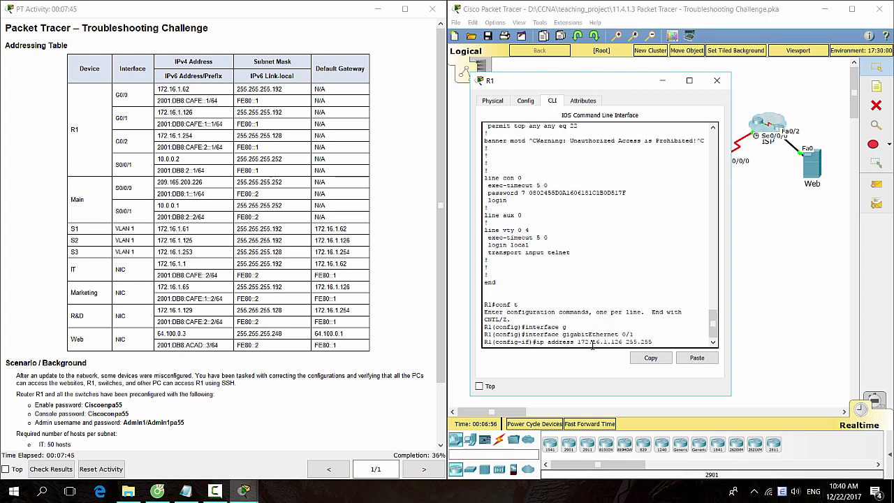
text(92)
key(Return)
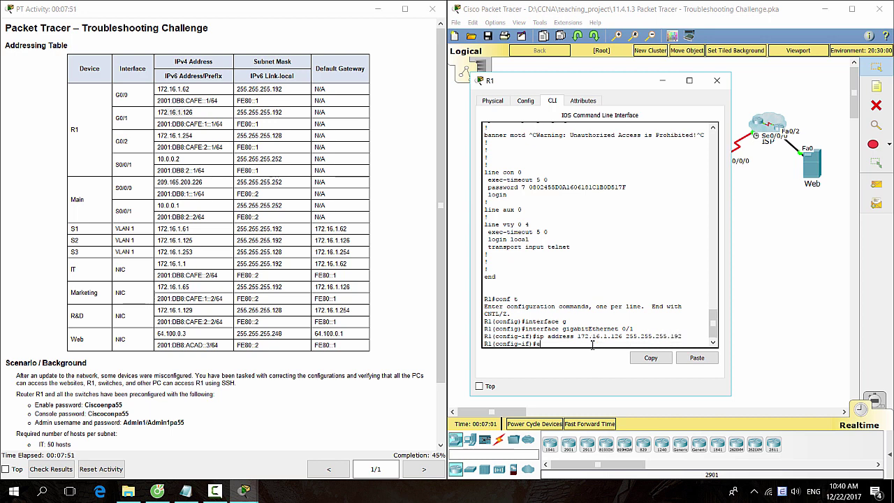
key(Return)
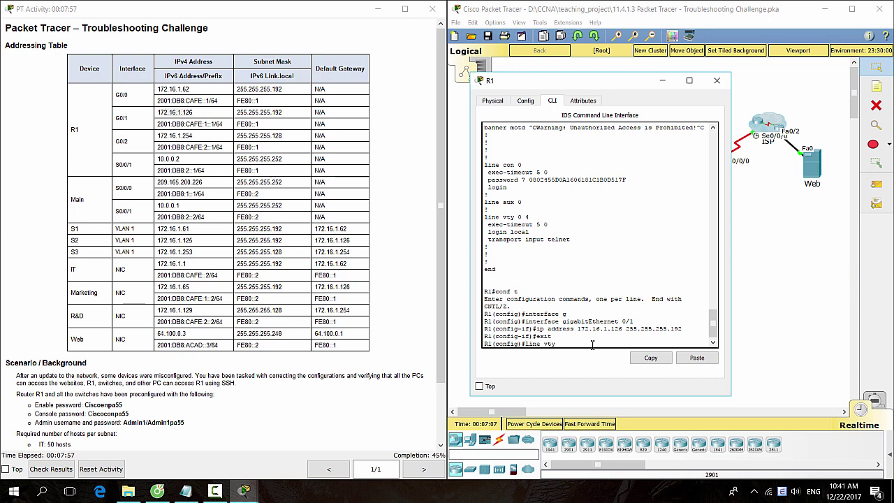
Step: Restrict R1's vty lines 0 4 to SSH-only transport input
text(line vty 0 4)
key(Return)
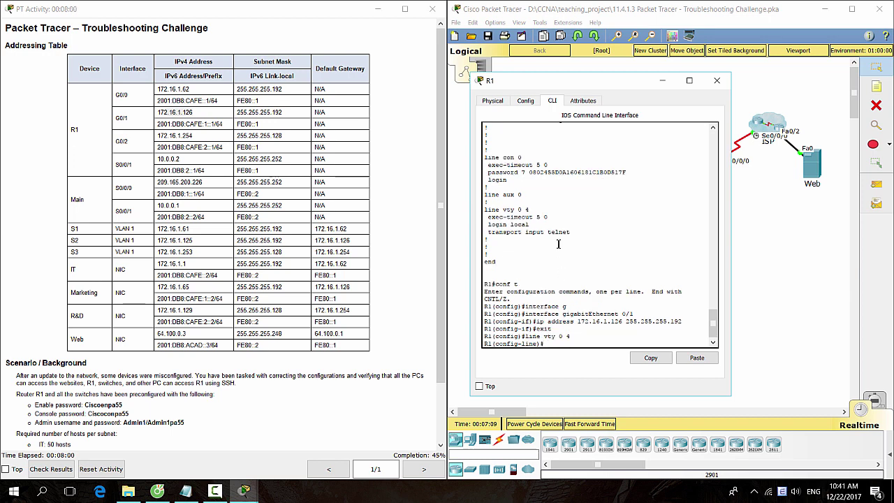
drag(554, 232, 569, 235)
click(585, 342)
text(transport input ssh)
drag(603, 343, 616, 343)
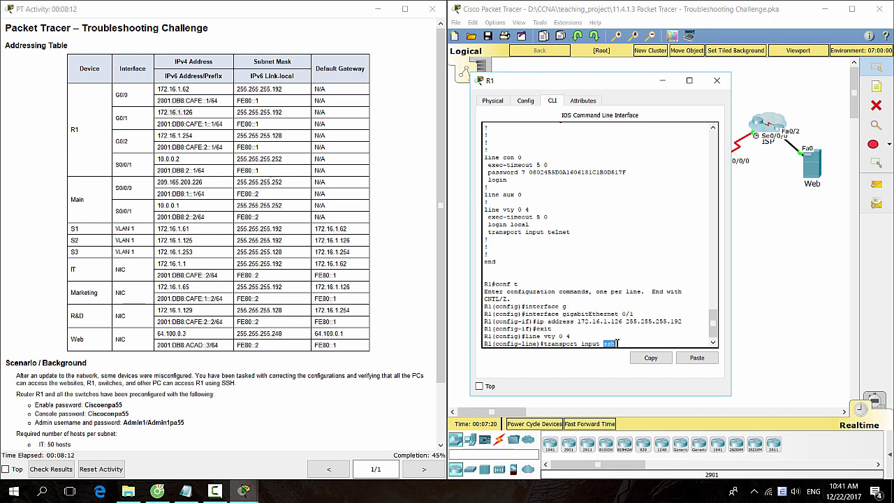
click(639, 343)
key(Return)
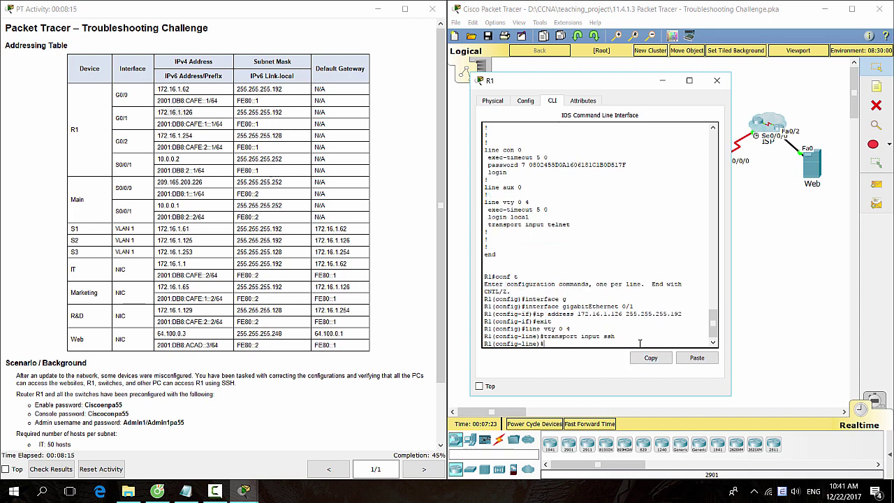
text(exit)
key(Return)
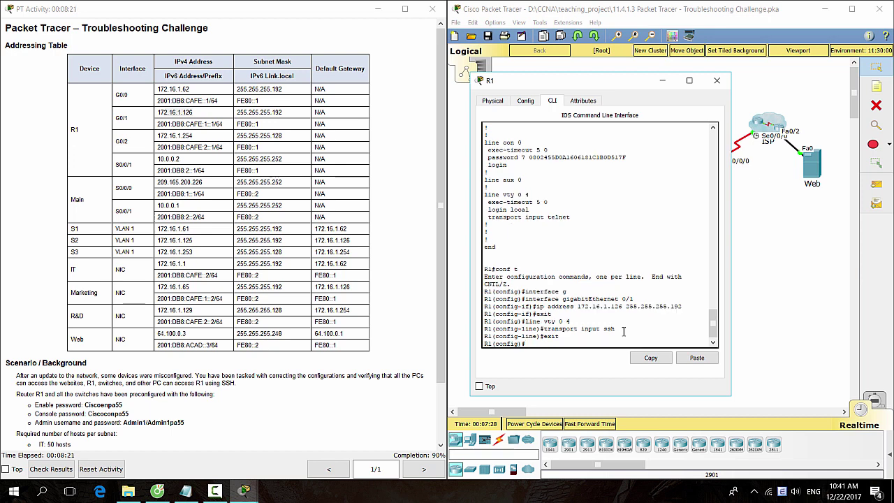
Step: Review R1's configuration output and the required user details in the instructions
scroll(578, 278, up, 20)
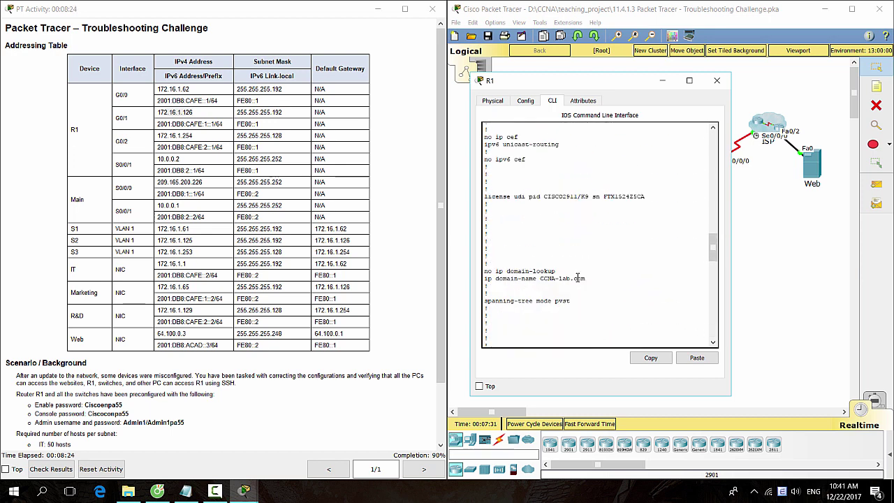
scroll(577, 278, up, 4)
click(534, 275)
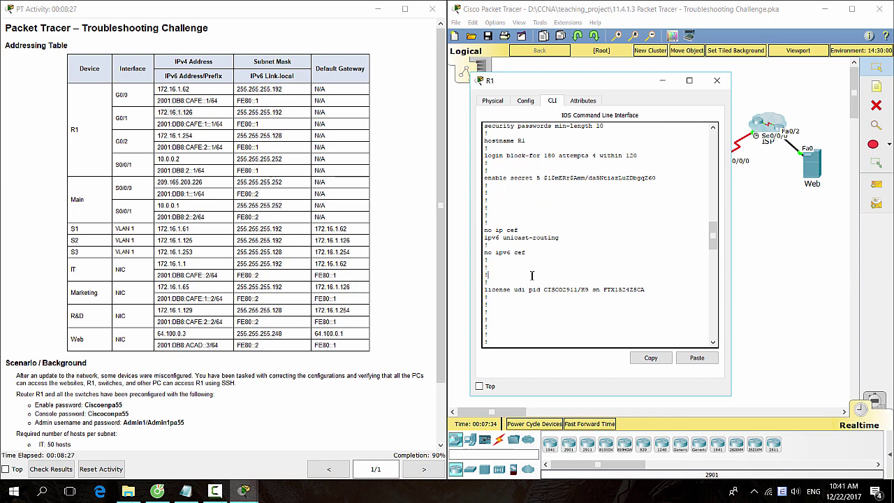
drag(531, 275, 500, 262)
scroll(578, 288, down, 20)
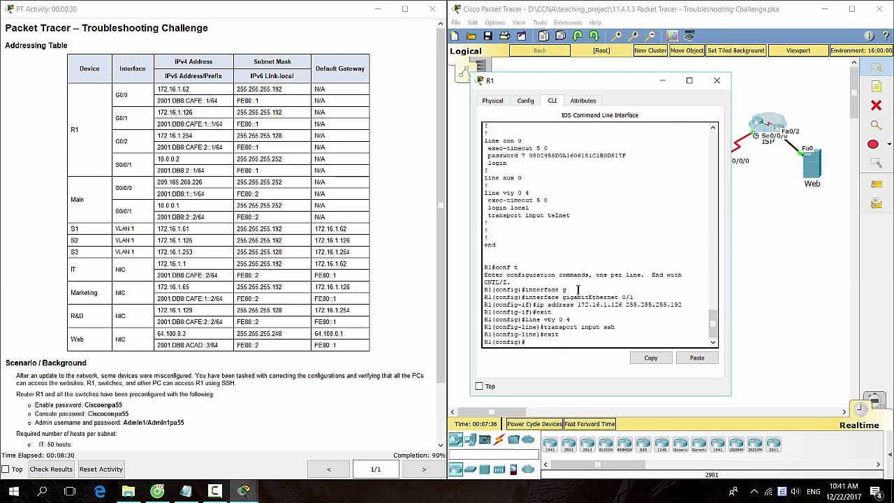
scroll(245, 395, down, 1)
drag(123, 376, 184, 377)
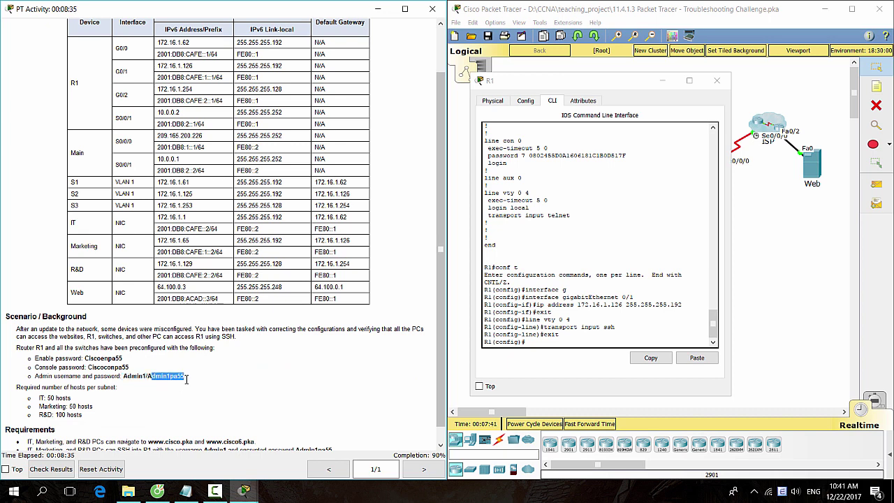
Step: Create the admin user with an encrypted secret password on R1, then close R1's window
click(573, 344)
text(user)
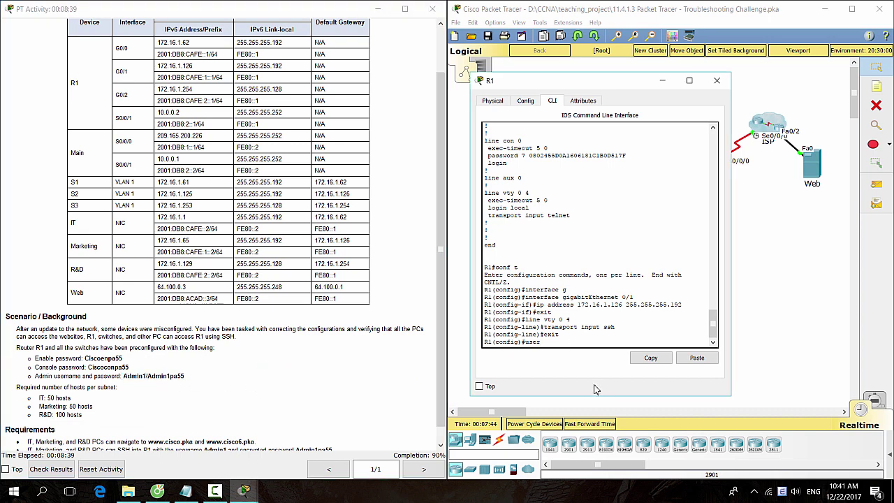
text(naem)
text(me Admin1 secret Admin1)
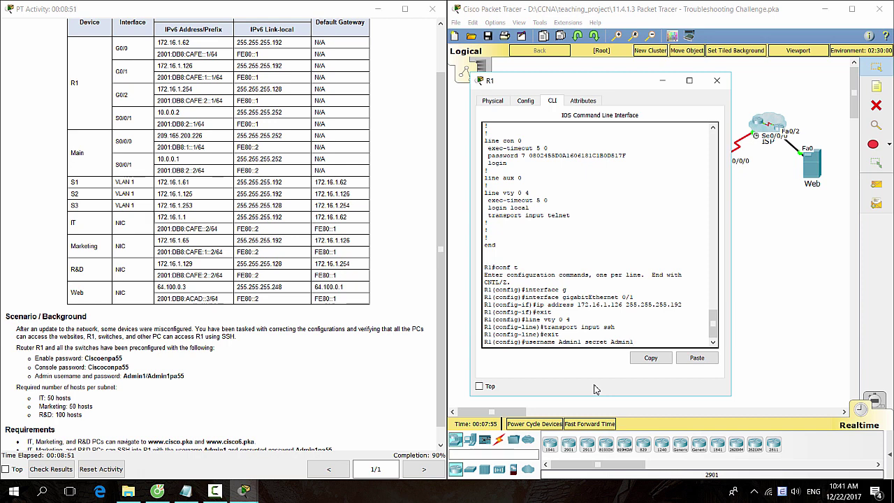
text(5)
key(Return)
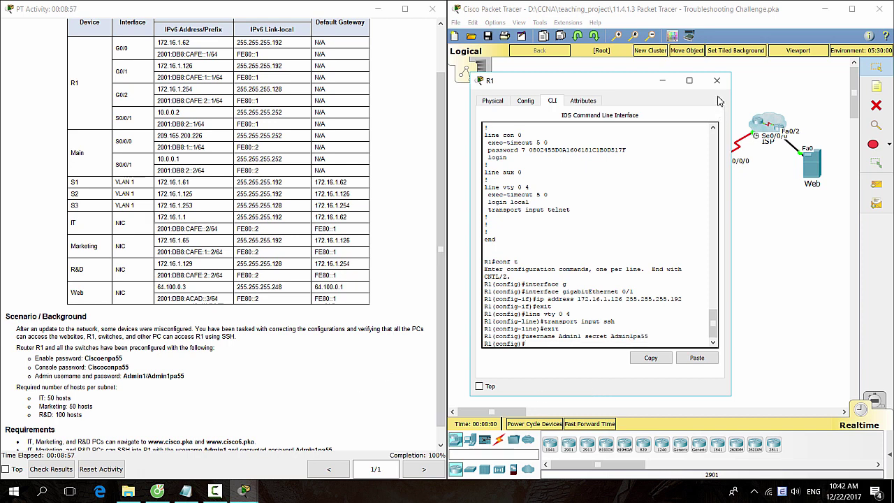
click(717, 82)
scroll(220, 296, down, 1)
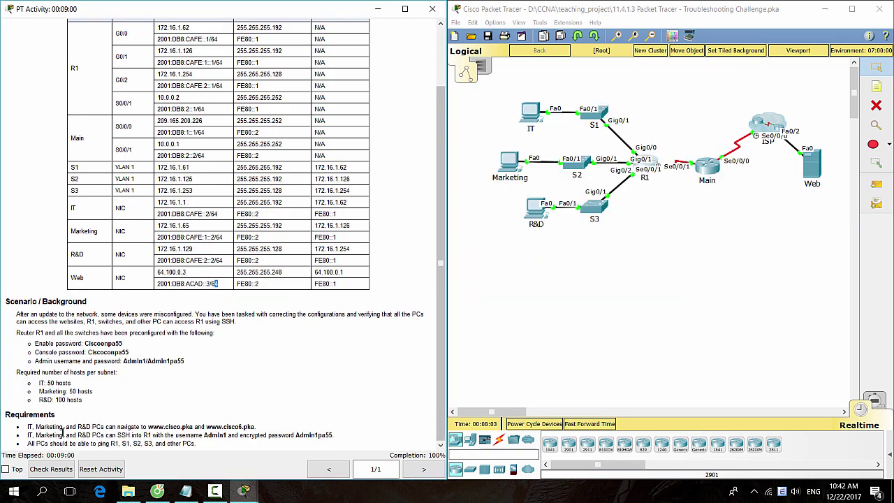
drag(46, 426, 290, 427)
click(525, 115)
drag(516, 94, 595, 62)
click(675, 119)
triple_click(494, 114)
text(www)
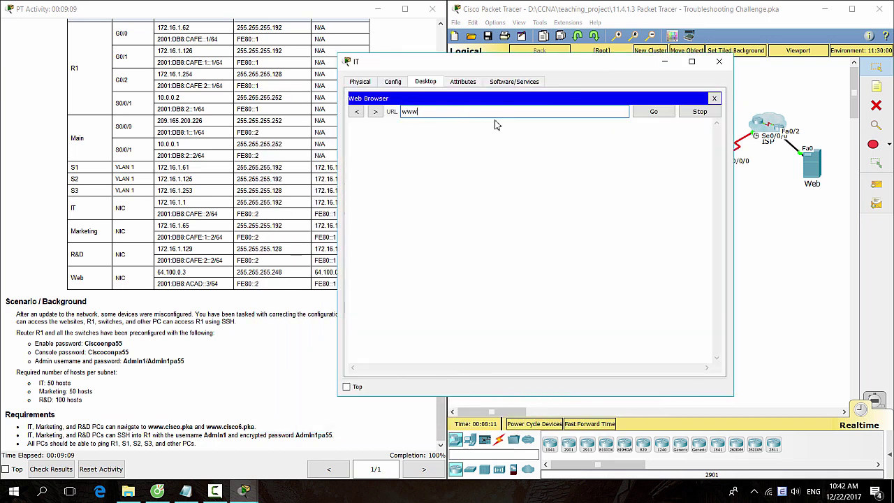
text(.cisco.pka)
key(Return)
click(654, 116)
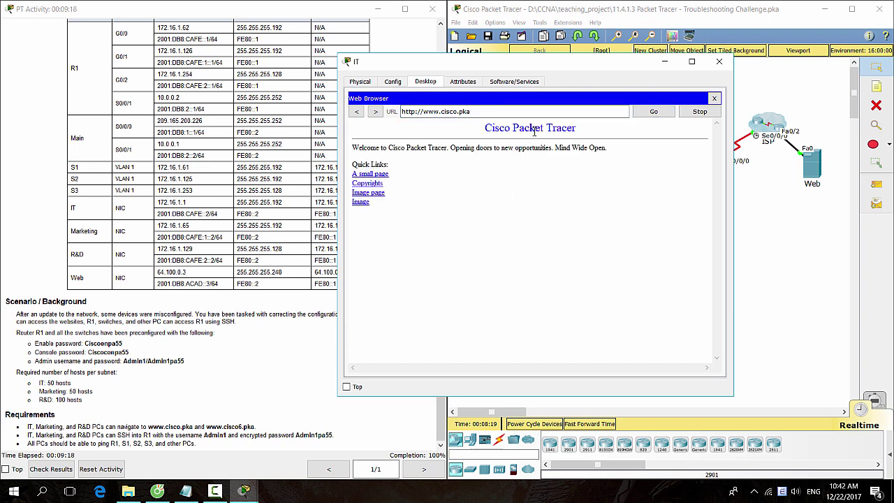
click(719, 61)
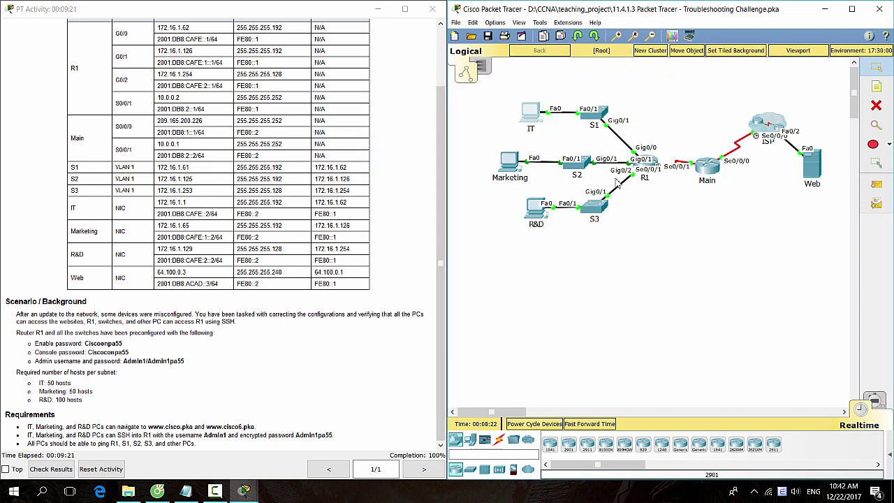
click(525, 174)
click(614, 96)
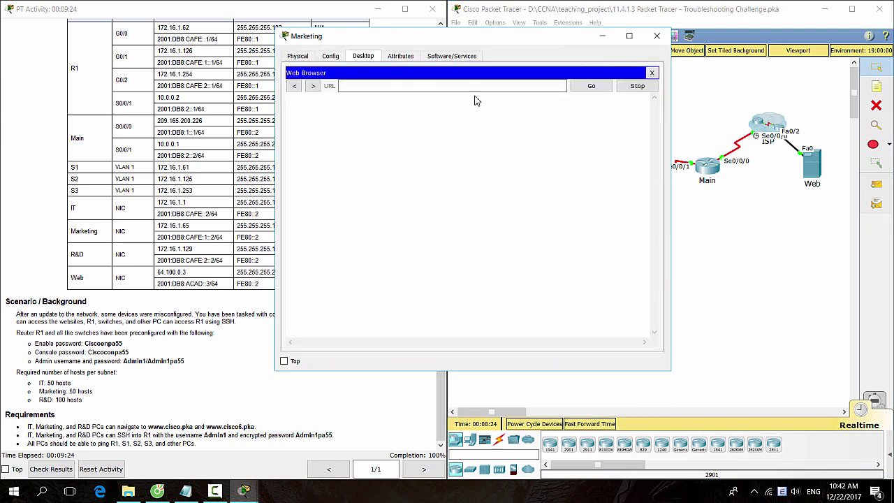
text(www.cisco)
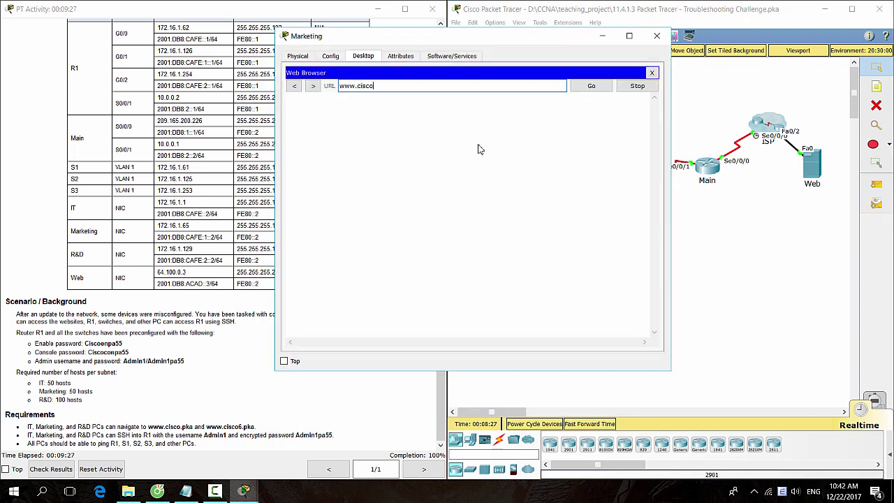
text(6.pka)
key(Return)
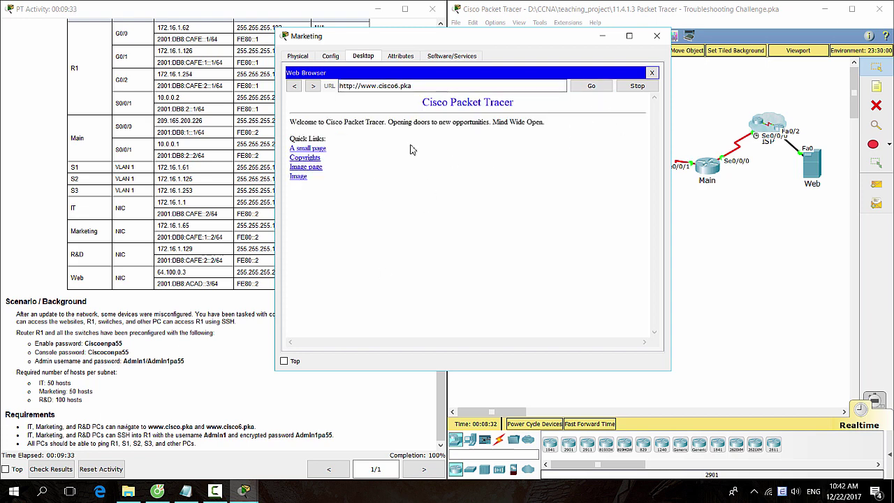
click(656, 36)
click(536, 207)
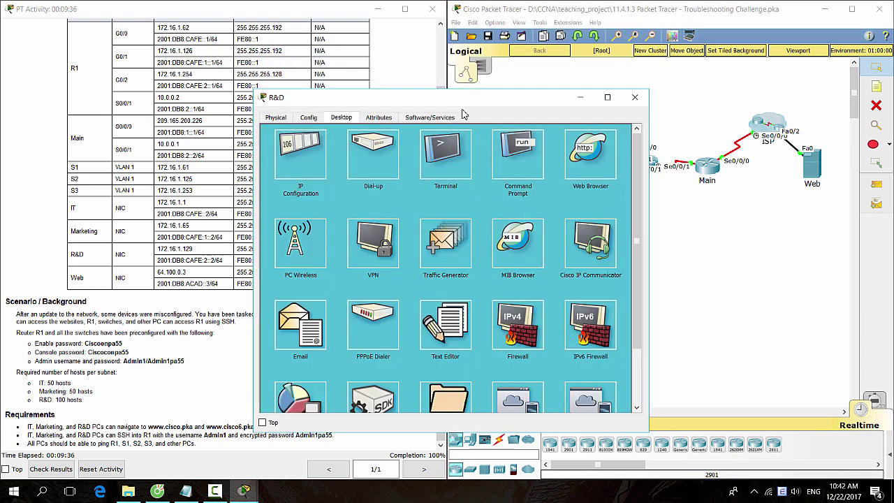
Step: Ping 172.16.1.1 from the R&D PC's command prompt
drag(399, 94, 344, 32)
click(514, 88)
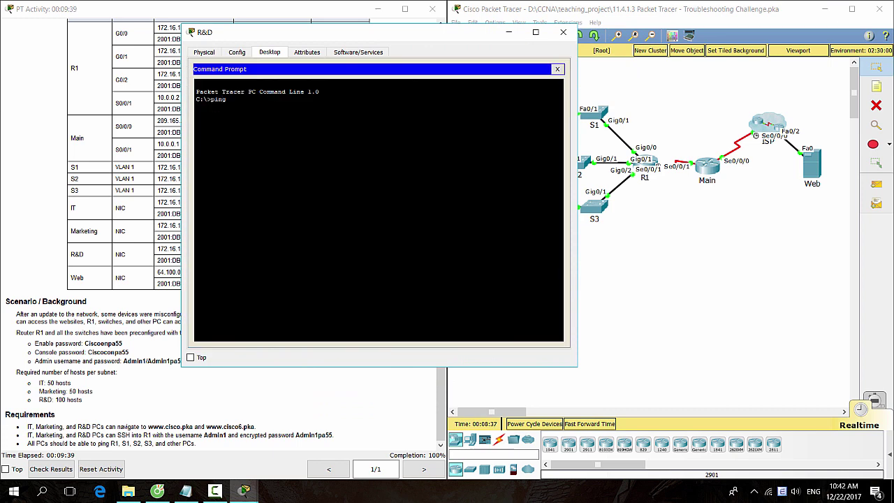
text(ping)
drag(402, 37, 282, 37)
text(172.1)
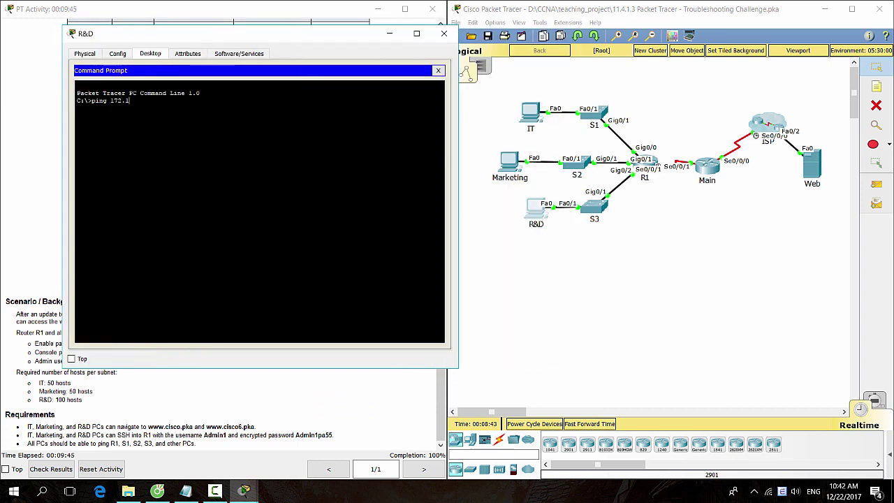
text(6.1.1)
key(Return)
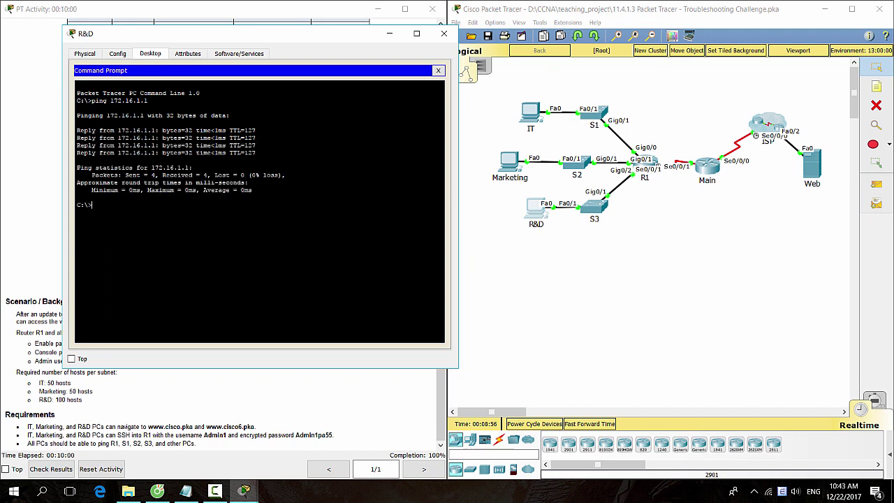
Step: Check the ping and SSH requirements in the activity instructions
click(255, 412)
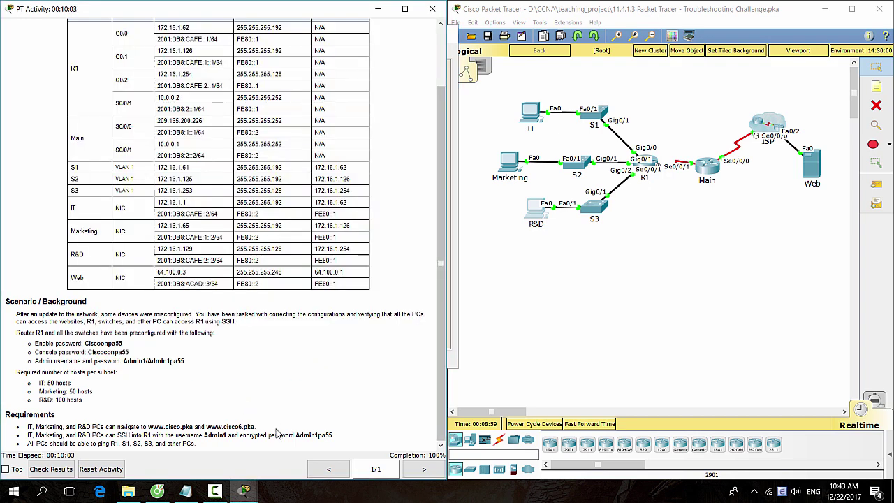
drag(103, 444, 204, 452)
click(203, 452)
click(455, 304)
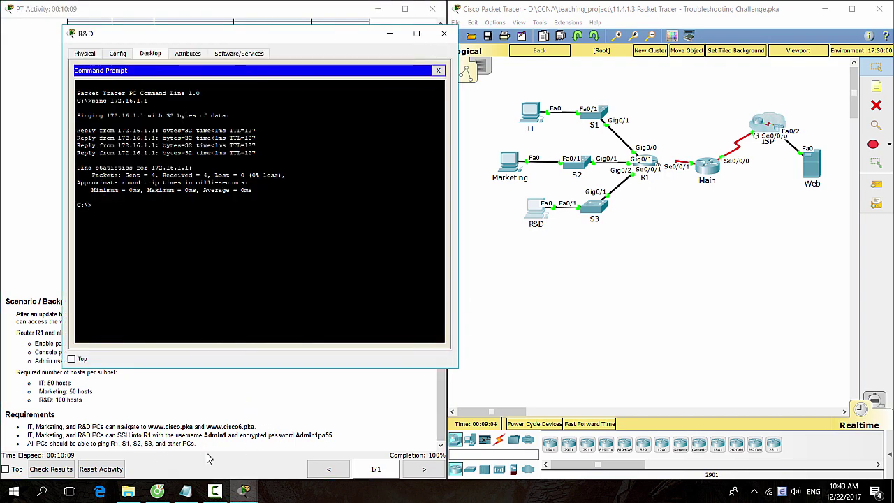
click(108, 438)
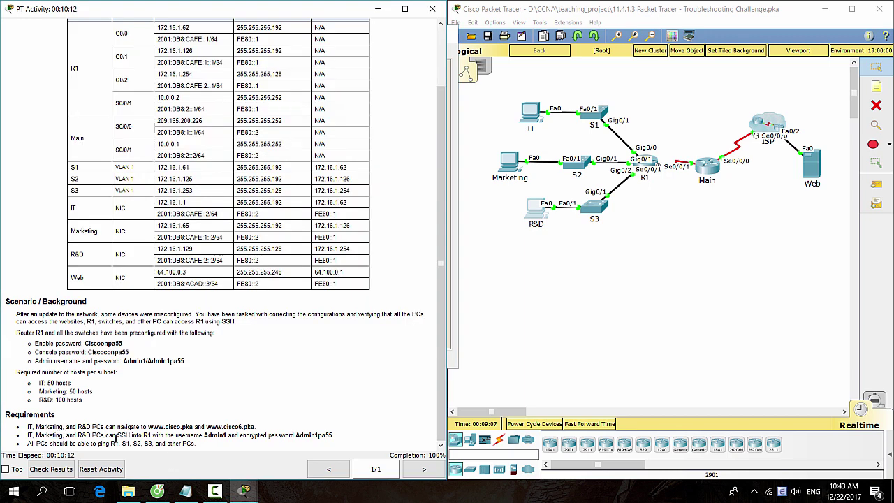
drag(112, 435, 347, 435)
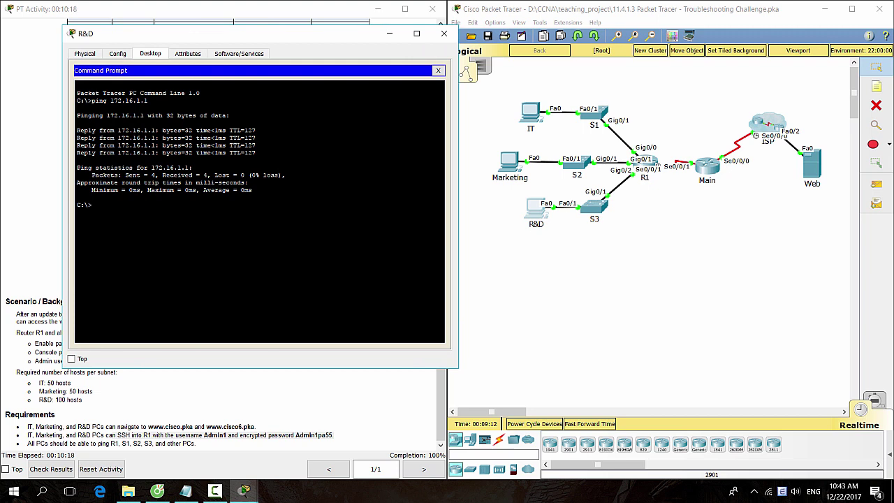
Step: SSH from R&D to R1 at 172.16.1.254 as the admin user, then run enable
text(ssh -l Admin1 172.16.1.)
drag(290, 34, 614, 93)
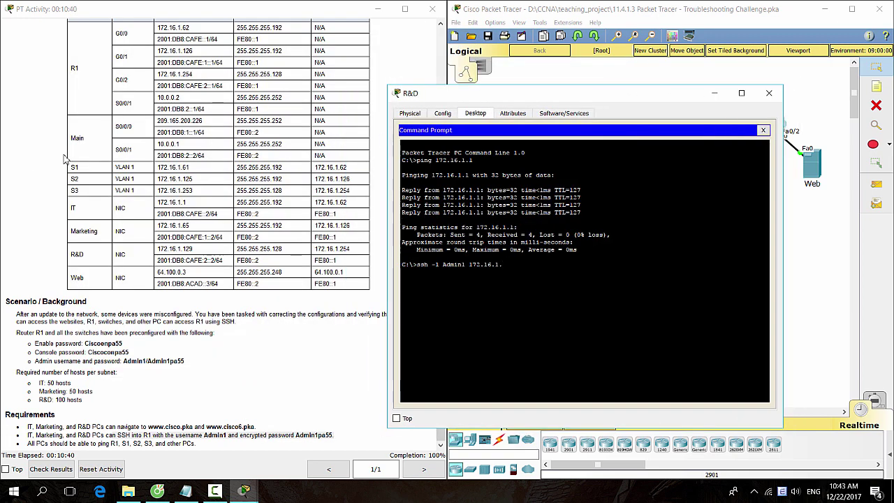
click(203, 96)
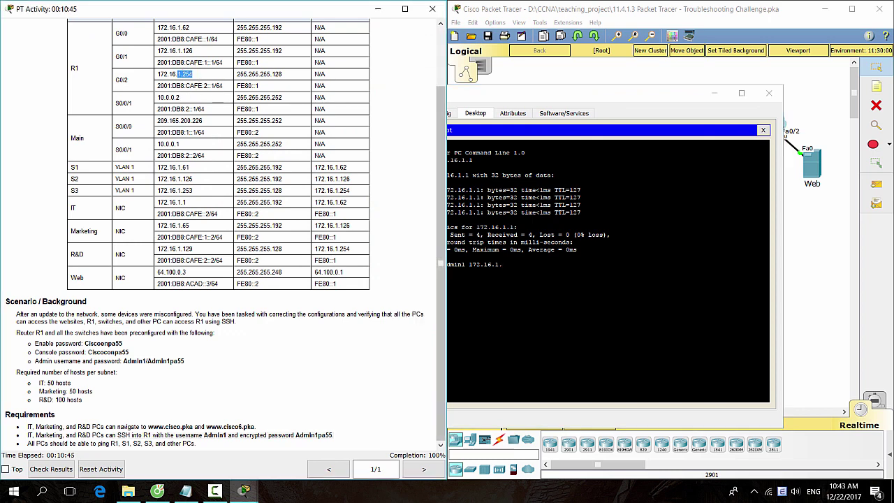
click(454, 189)
text(254)
key(Return)
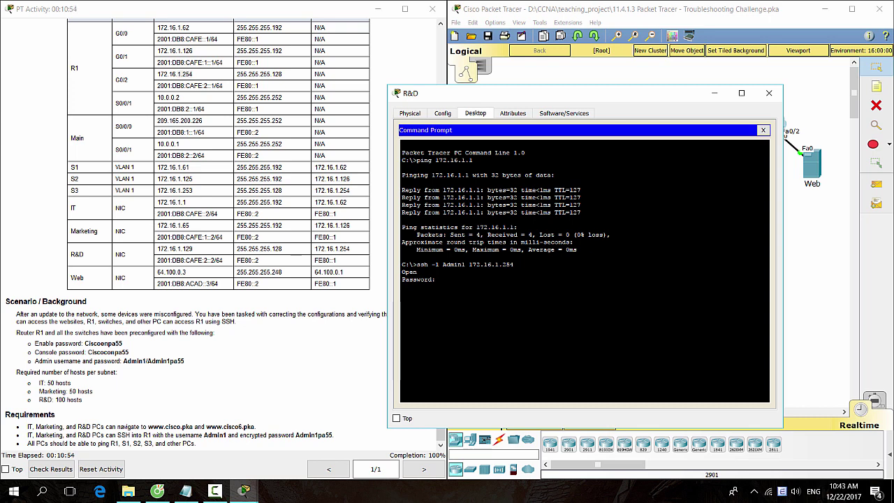
key(Return)
key(Return)
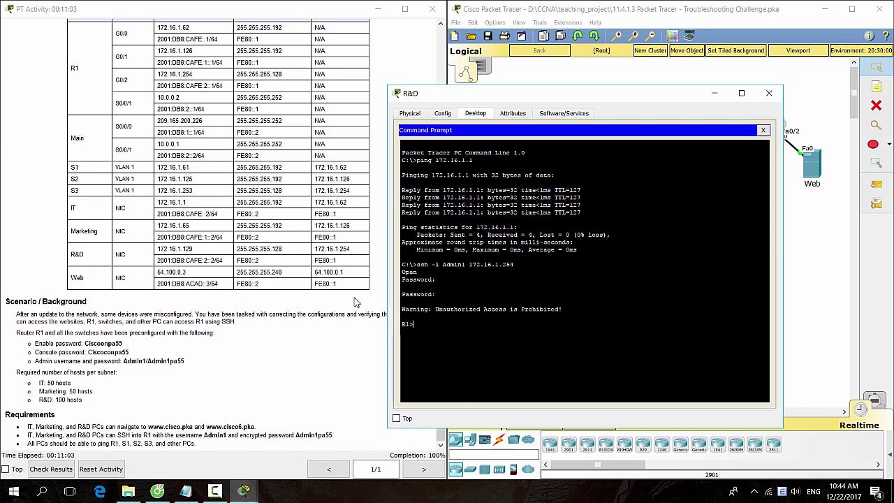
text(ena)
key(Return)
key(Return)
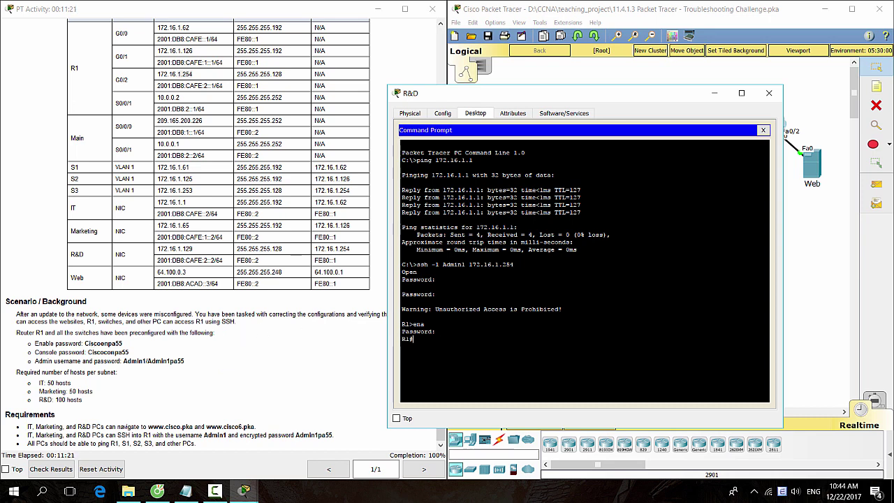